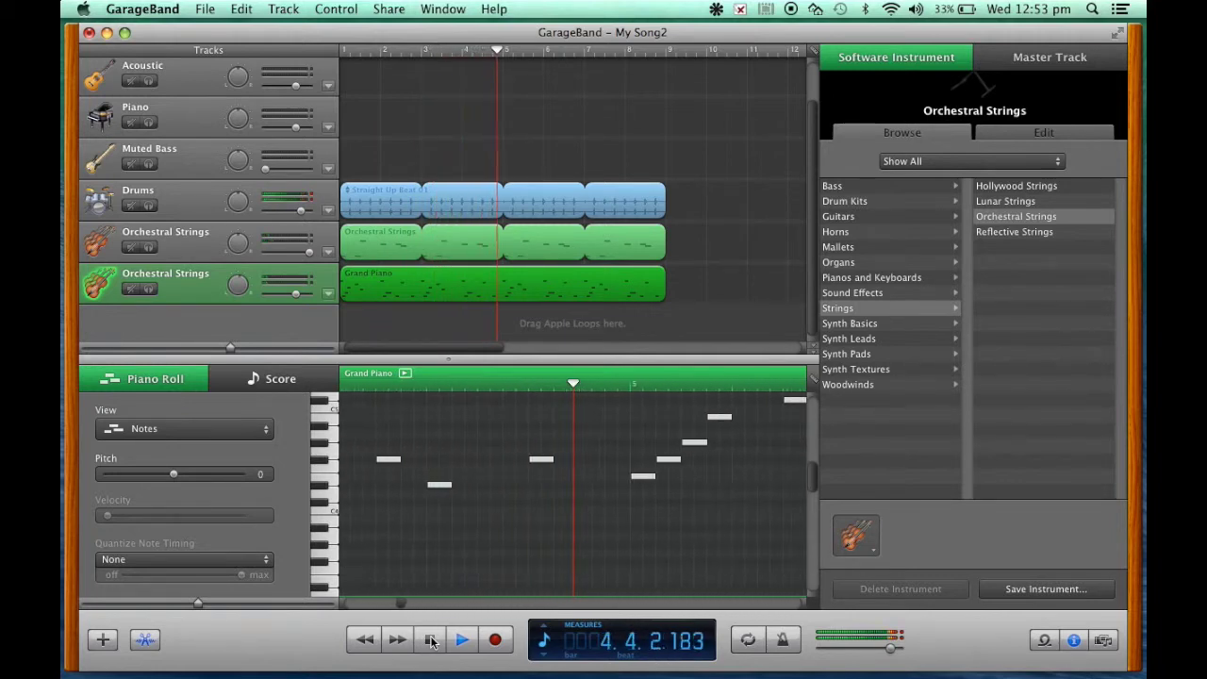
Step: Stop playback and move the looped Straight Up Beat region on the Drums track so it starts at measure 3
click(431, 640)
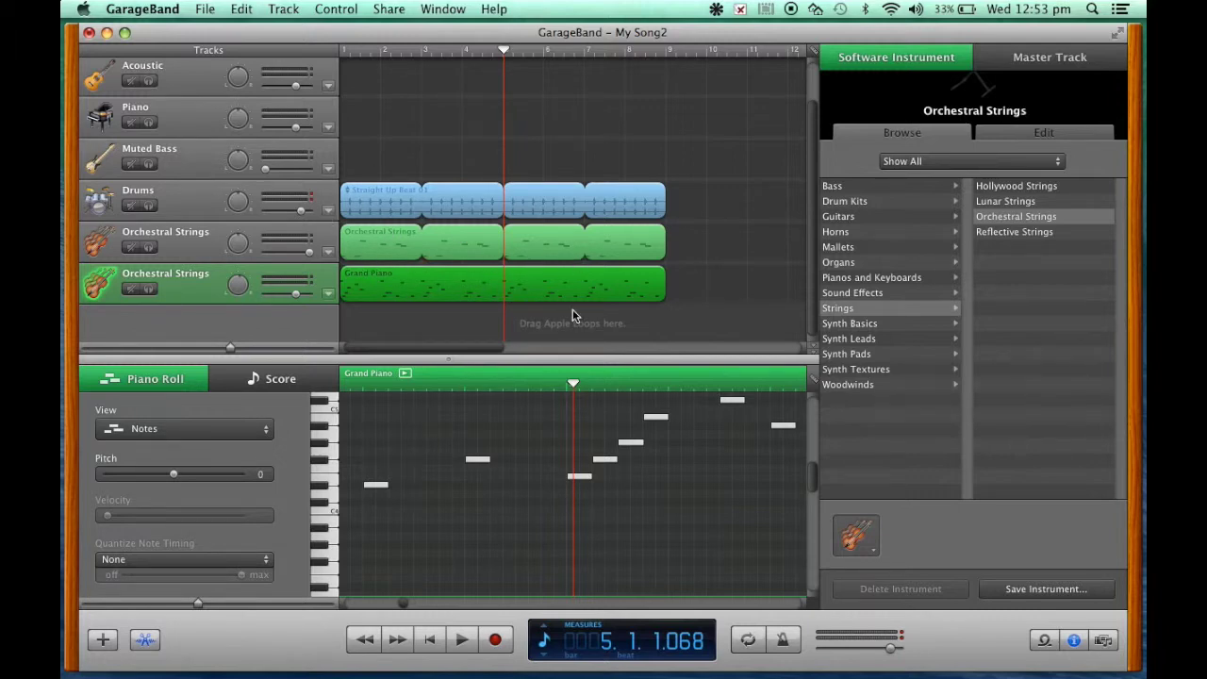
click(380, 204)
drag(380, 205, 461, 211)
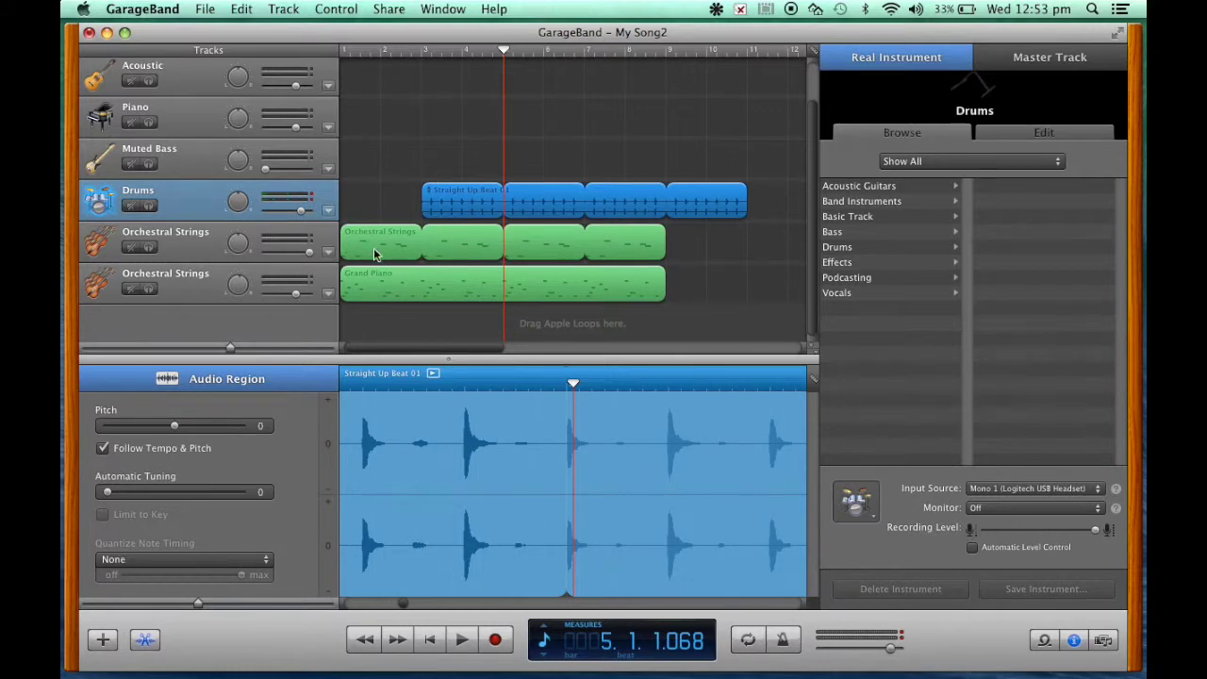
click(362, 180)
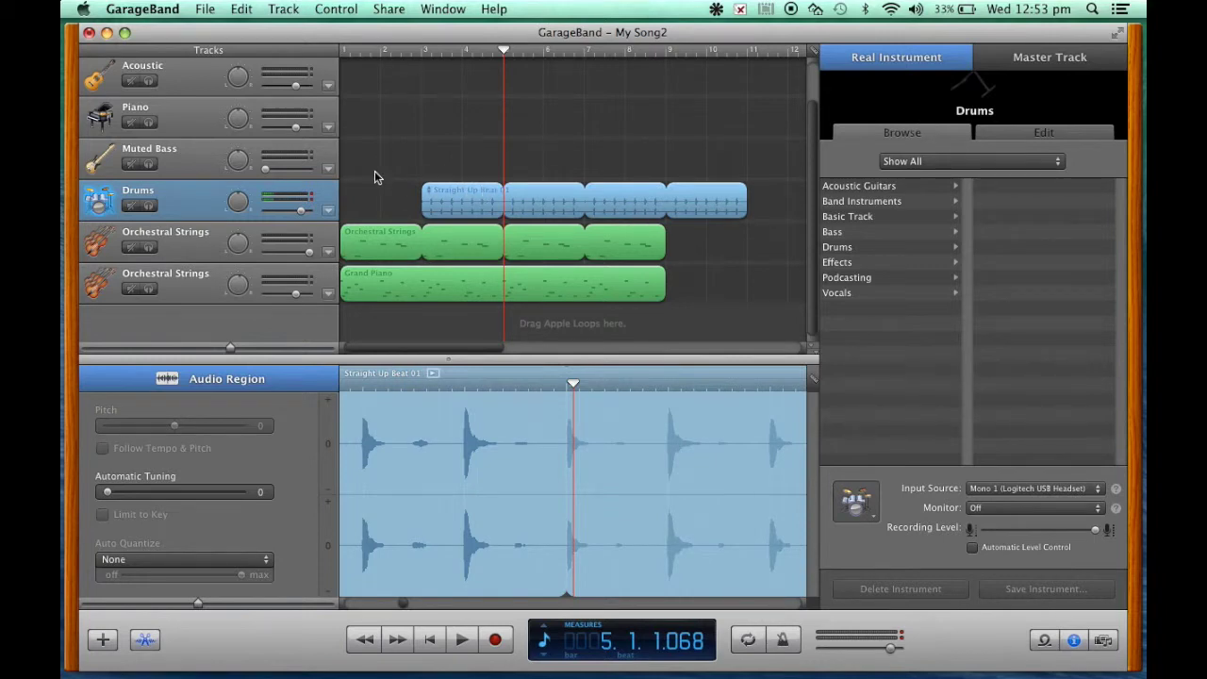
Step: Duplicate the Orchestral Strings track directly below Drums and copy its looped region onto the new track
click(193, 254)
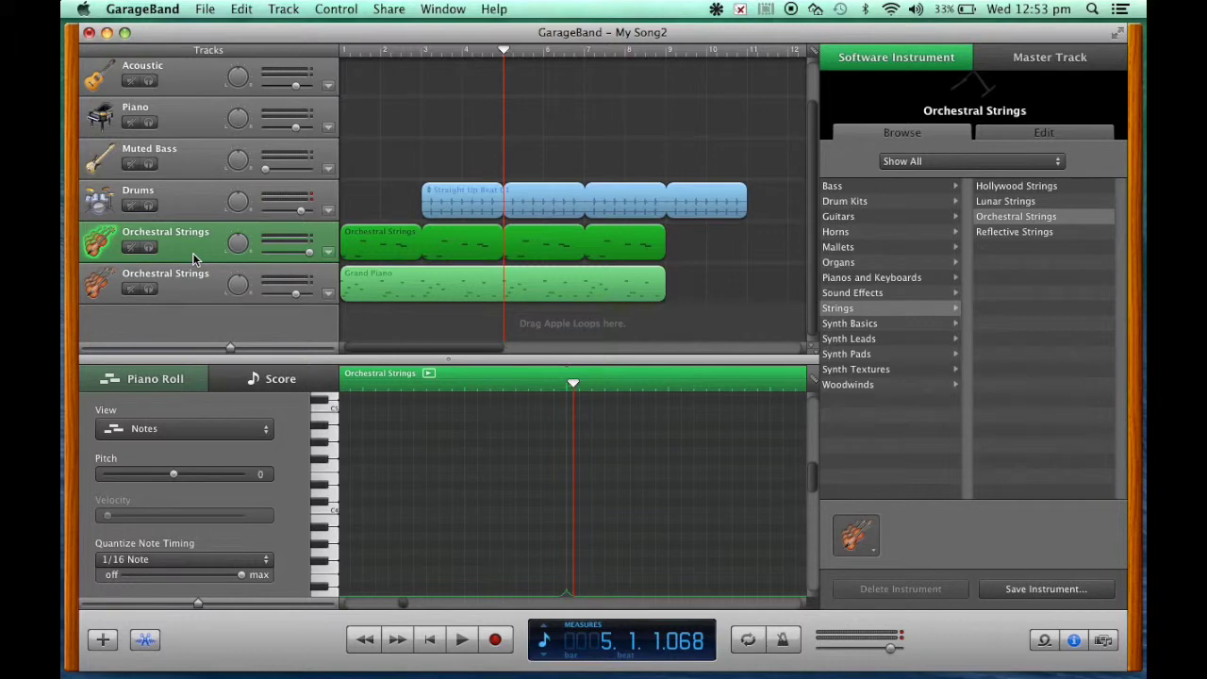
click(282, 9)
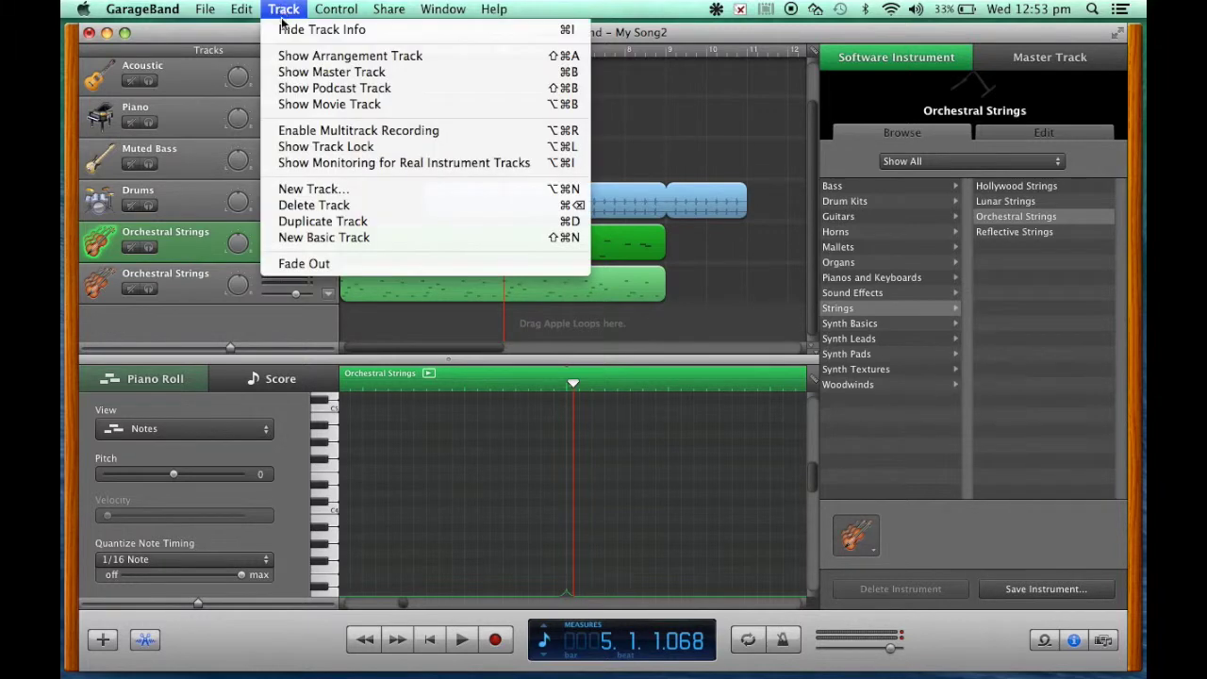
click(294, 221)
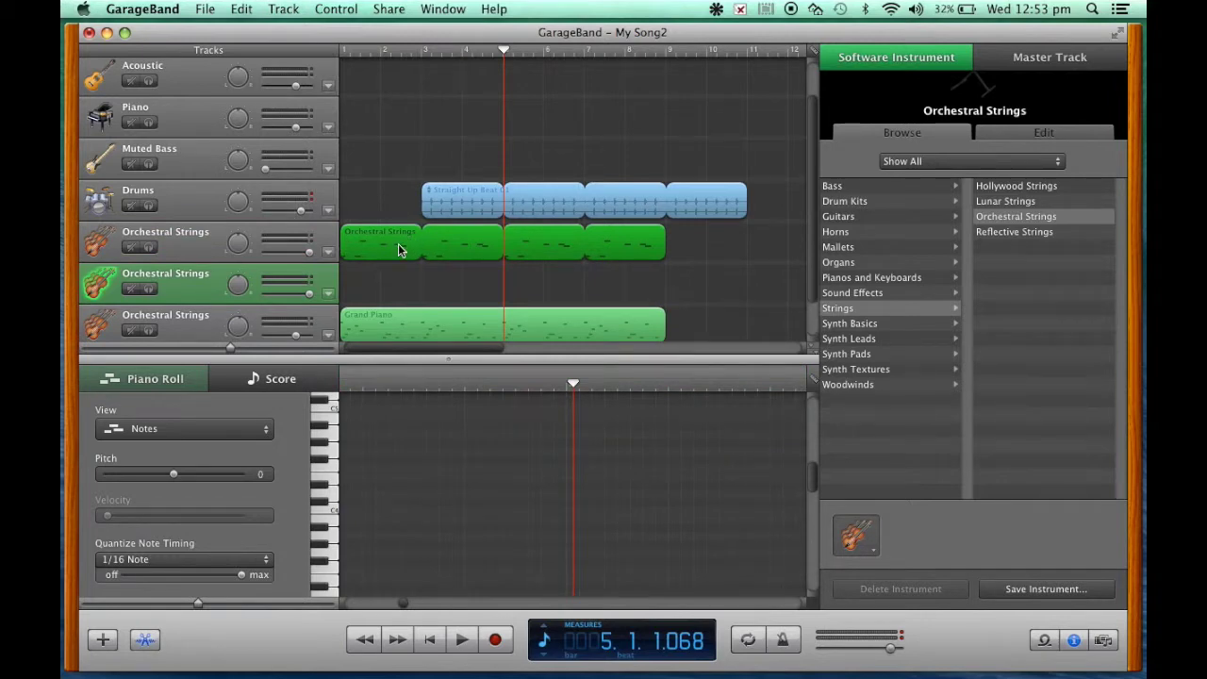
click(470, 250)
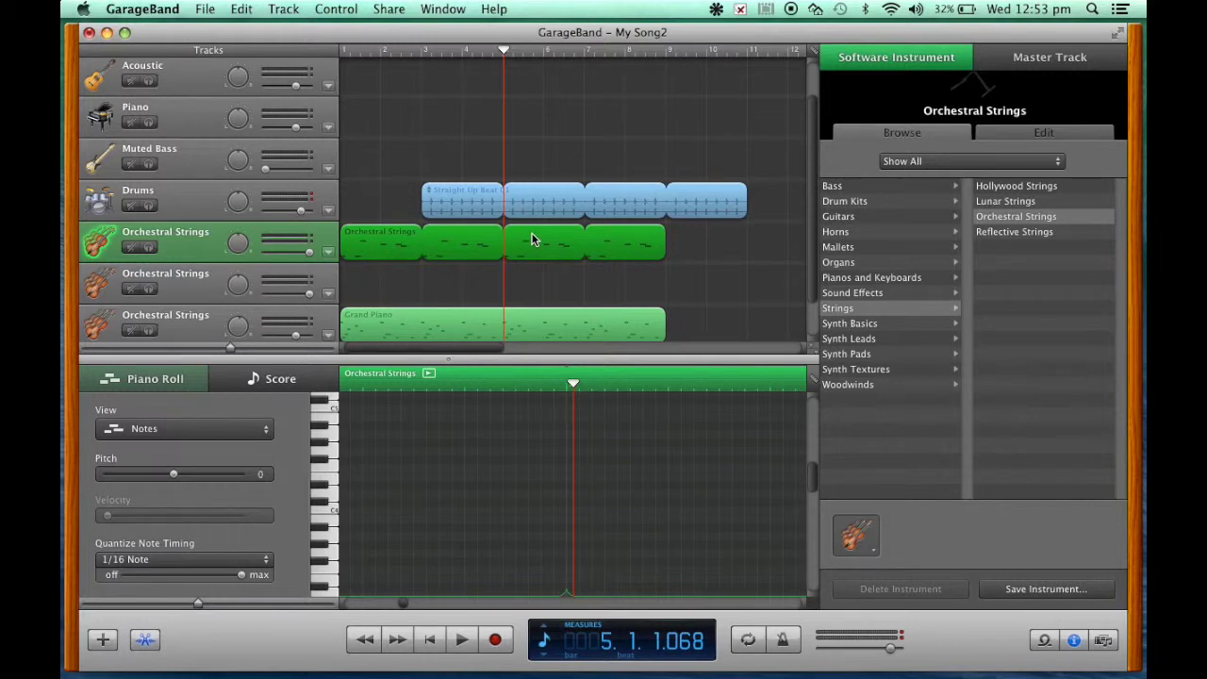
drag(534, 254, 533, 285)
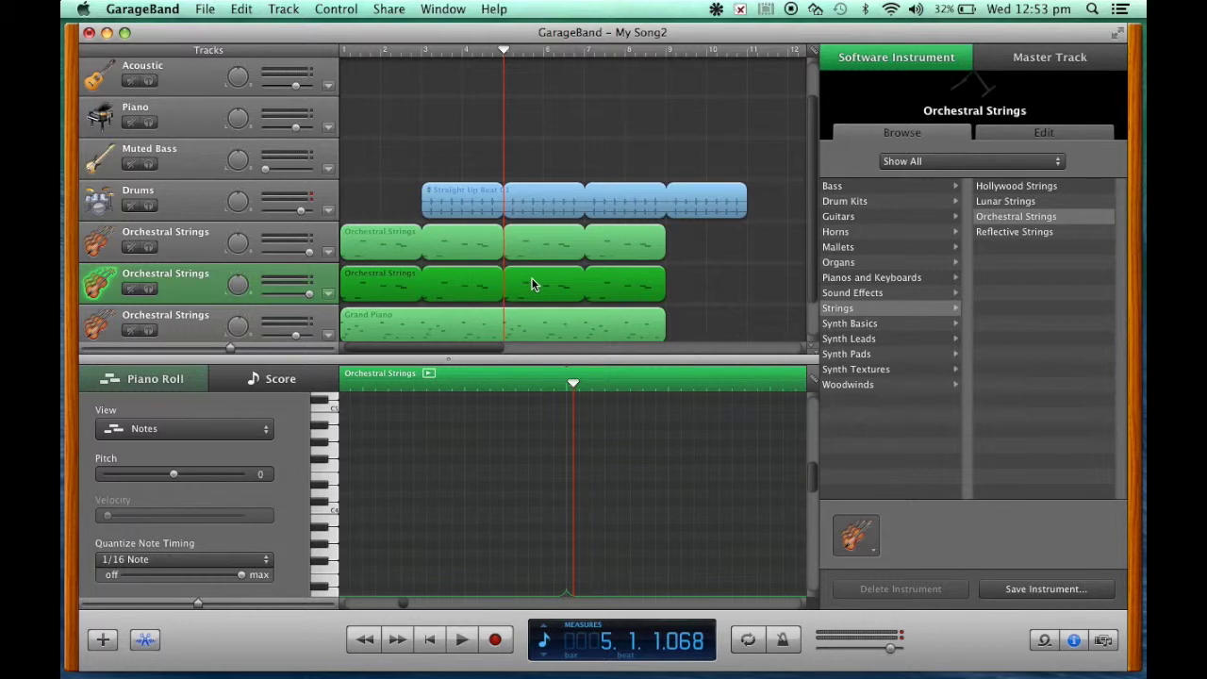
Step: Move the copied strings region to start at measure 3 and change its track's instrument to Slapped Electric Bass
drag(429, 284, 514, 287)
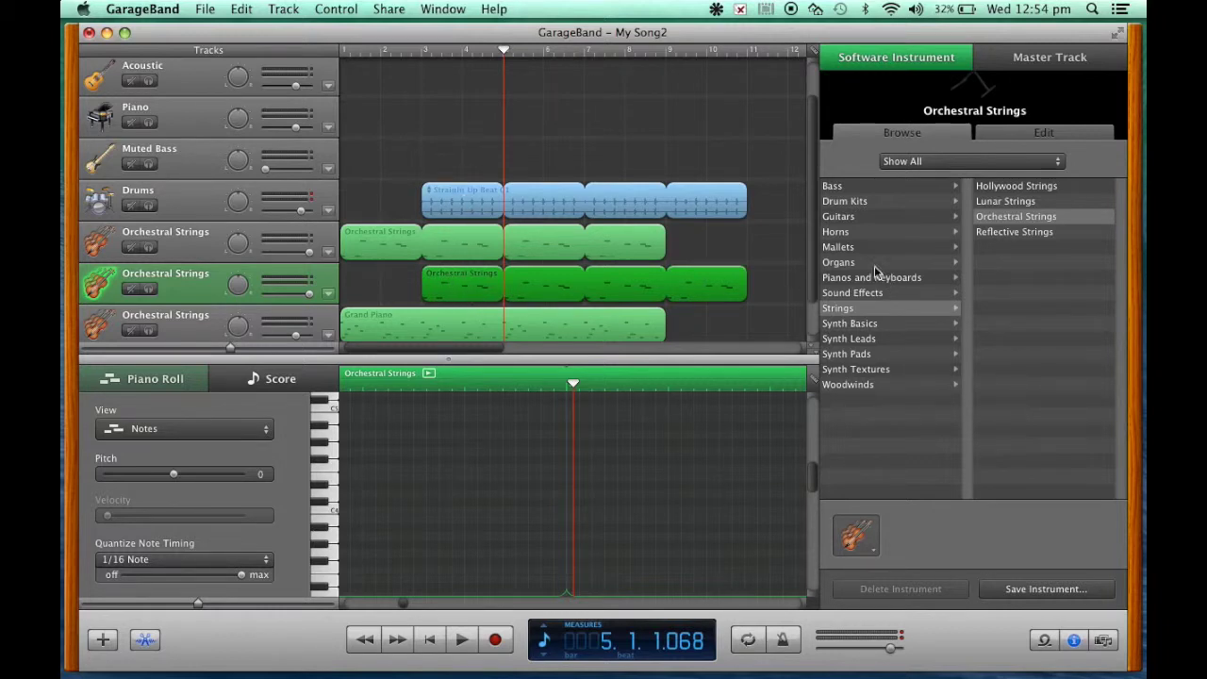
click(838, 187)
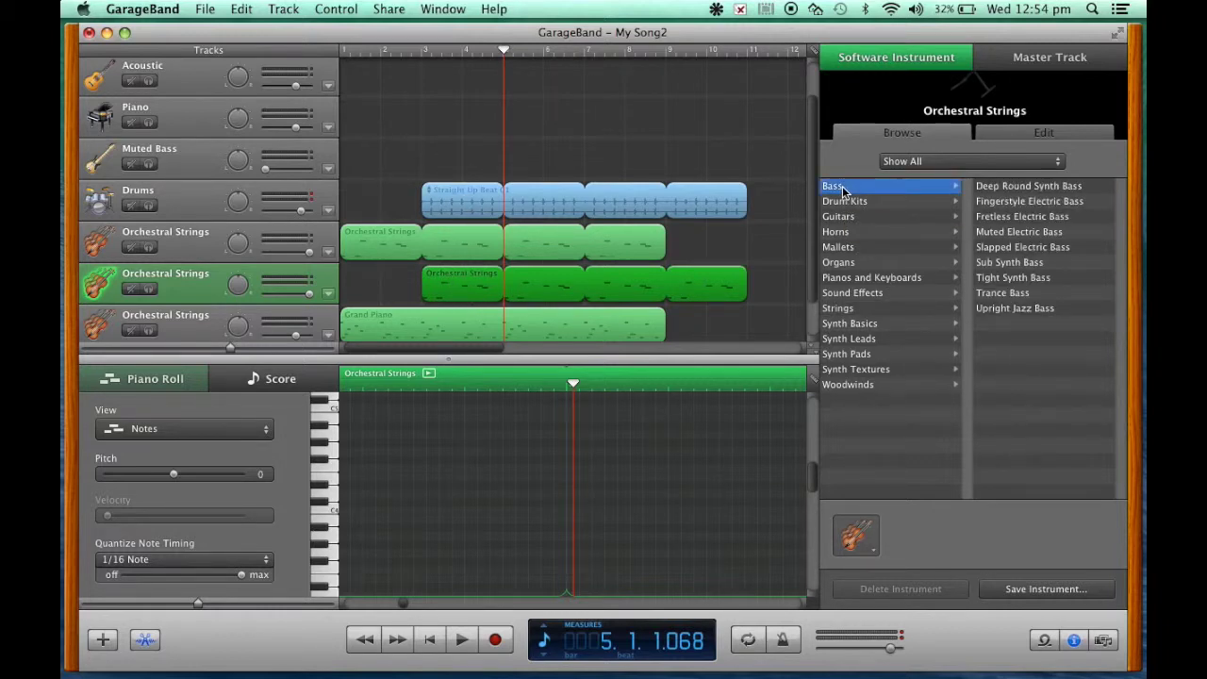
click(1013, 247)
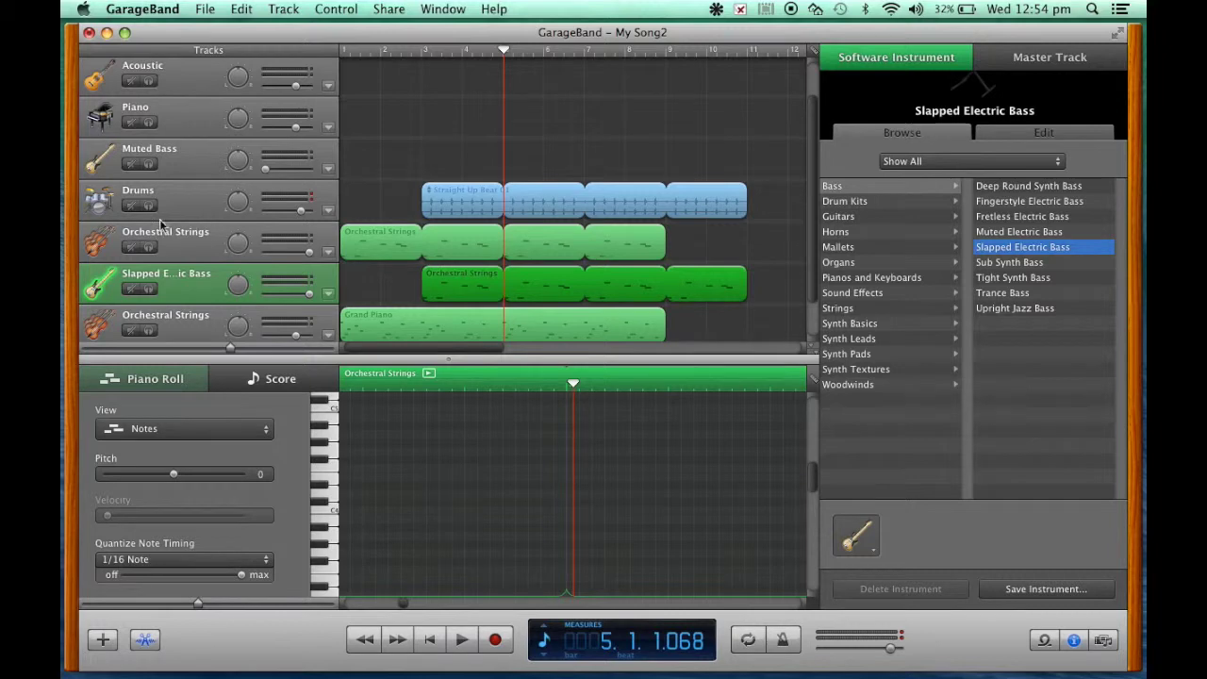
Step: Mute the Drums and both Orchestral Strings tracks, and listen to the Slapped Electric Bass part from measure 3
click(131, 247)
click(132, 206)
scroll(174, 224, down, 2)
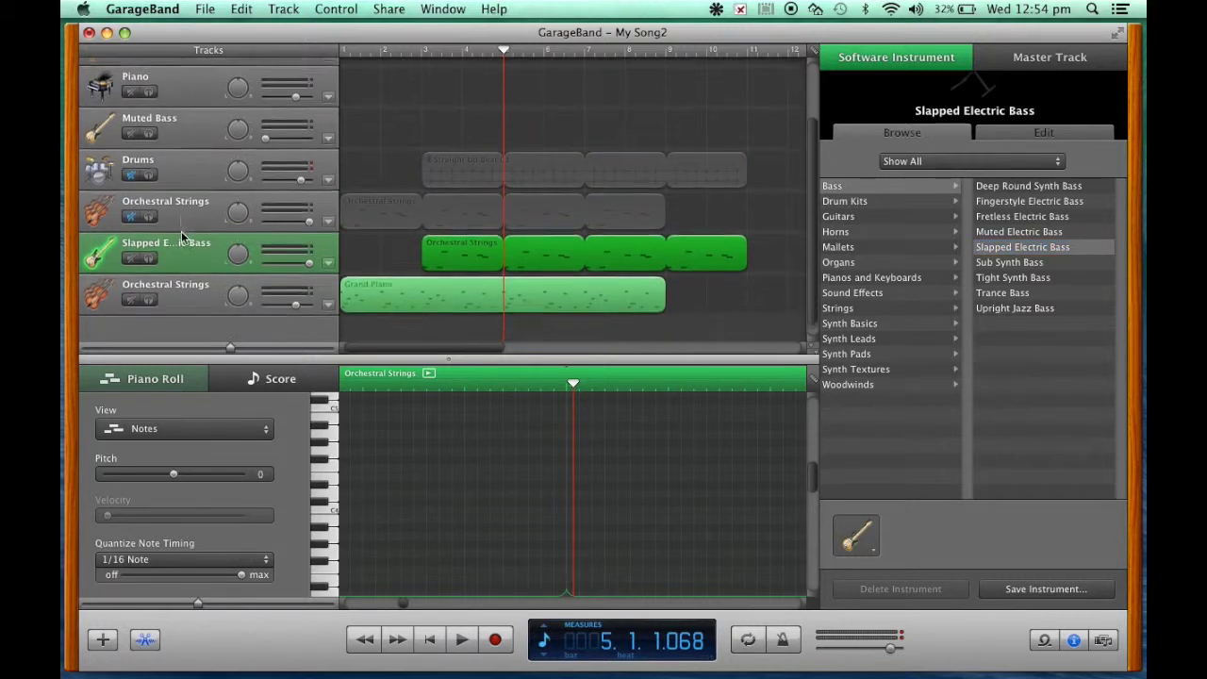
click(131, 296)
click(421, 53)
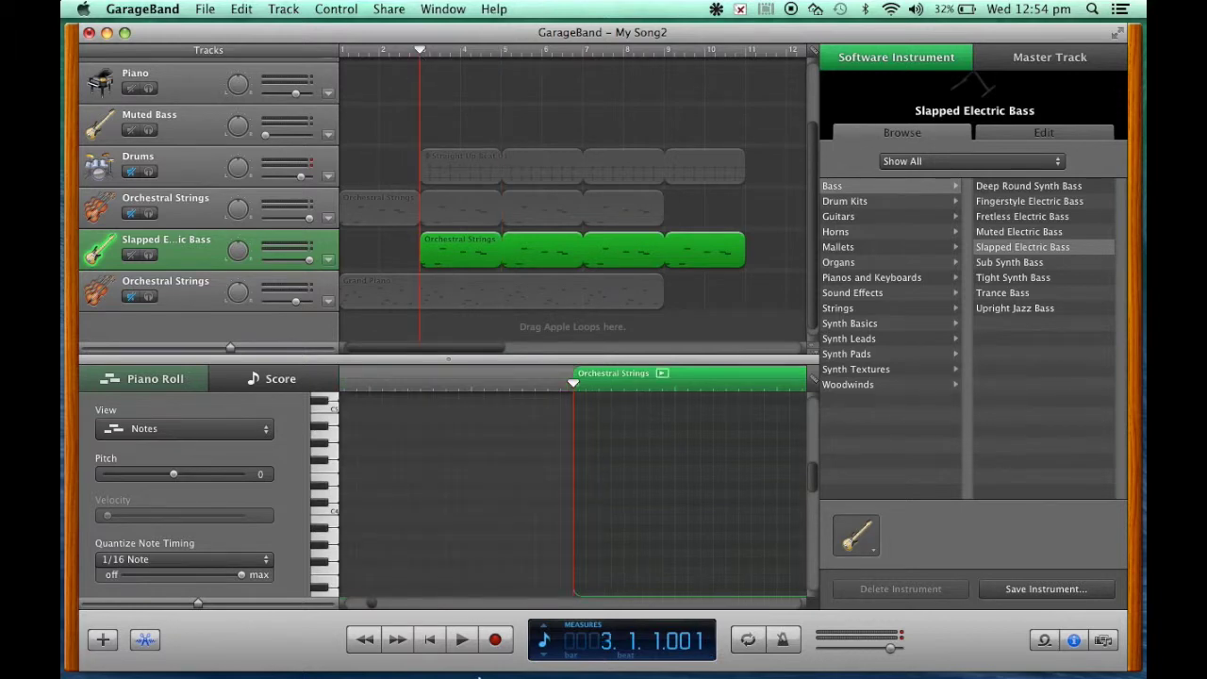
click(461, 644)
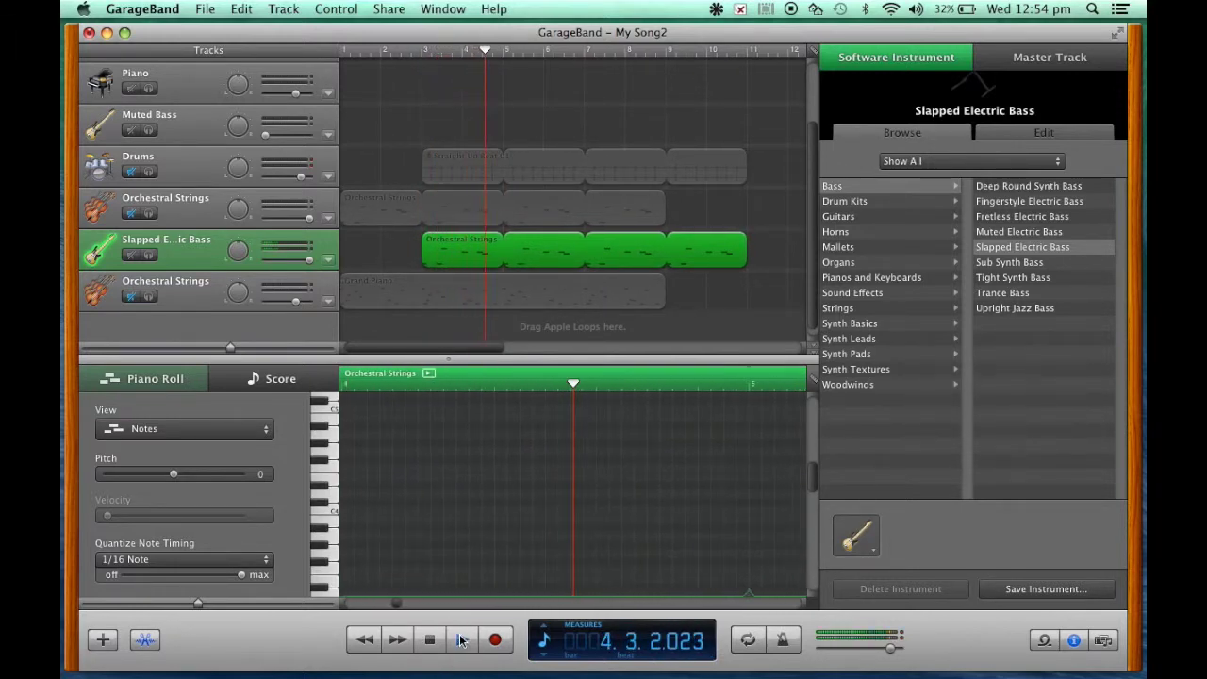
click(461, 641)
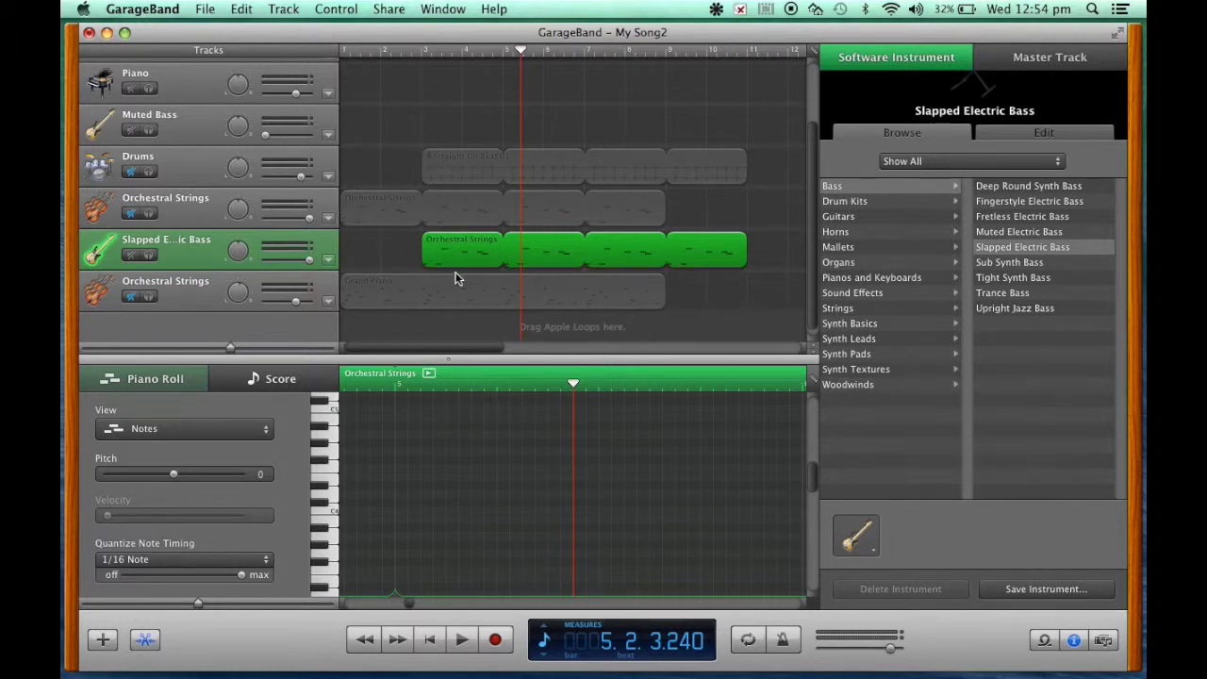
Step: Duplicate the Orchestral Strings track that holds the Grand Piano region, and select that region for copying
click(374, 252)
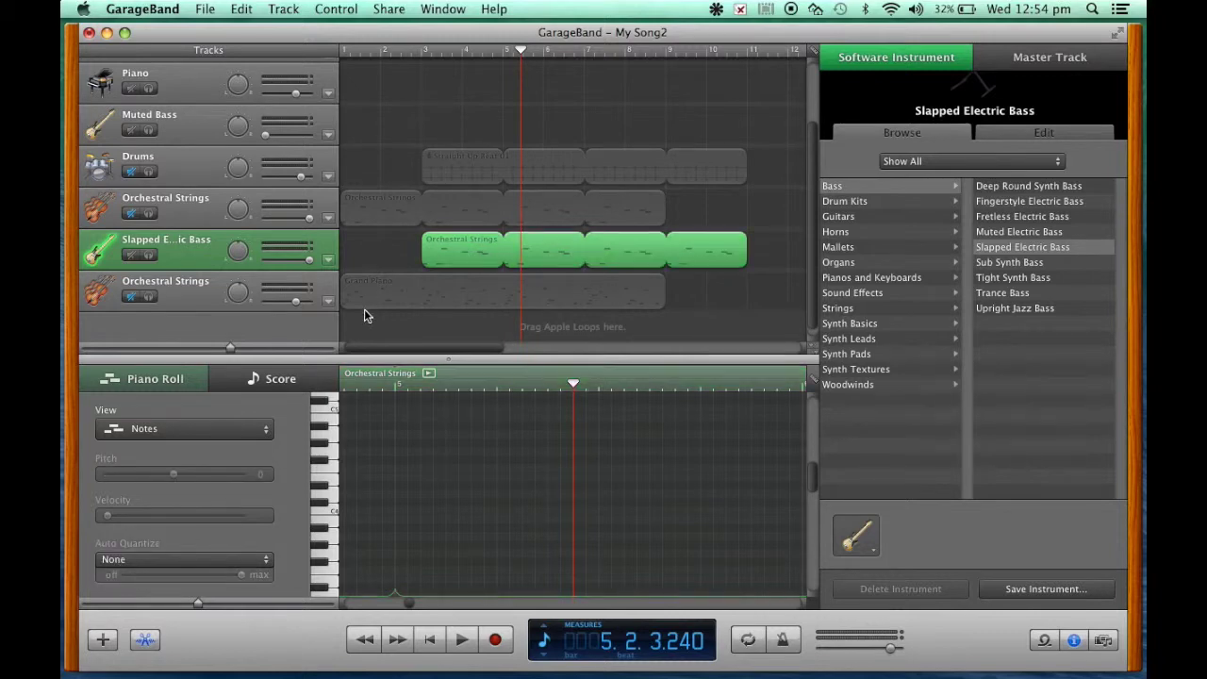
click(365, 296)
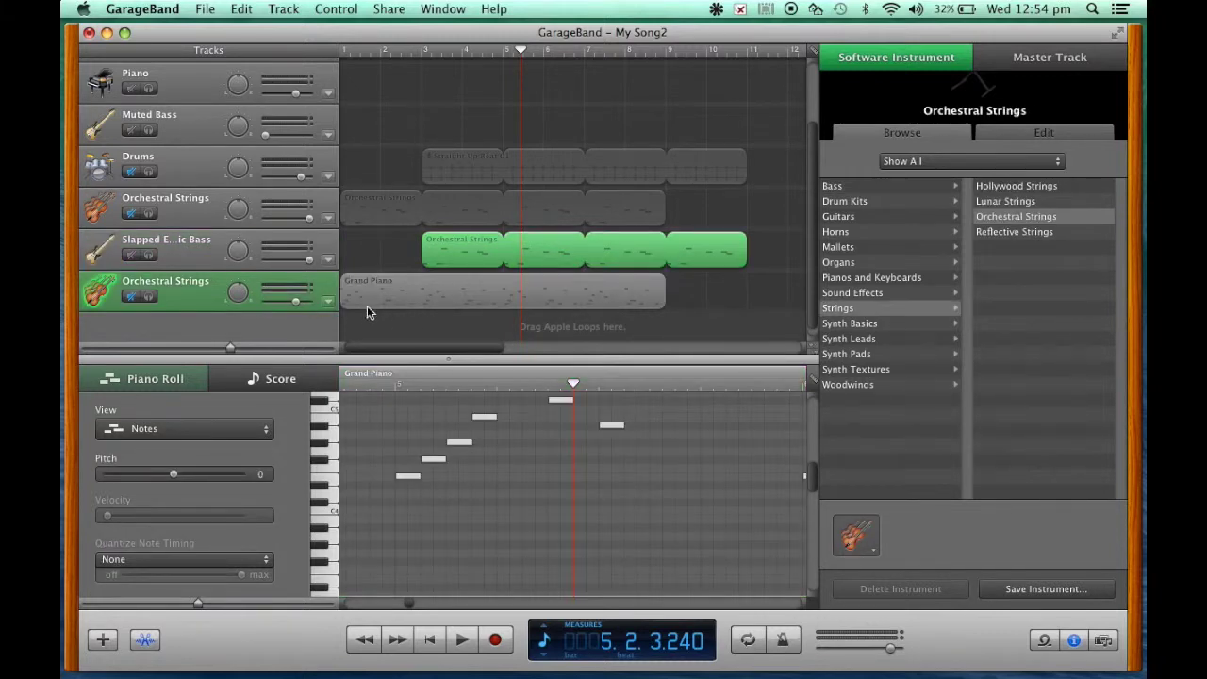
scroll(367, 306, down, 1)
scroll(504, 294, left, 1)
scroll(505, 294, right, 1)
click(284, 9)
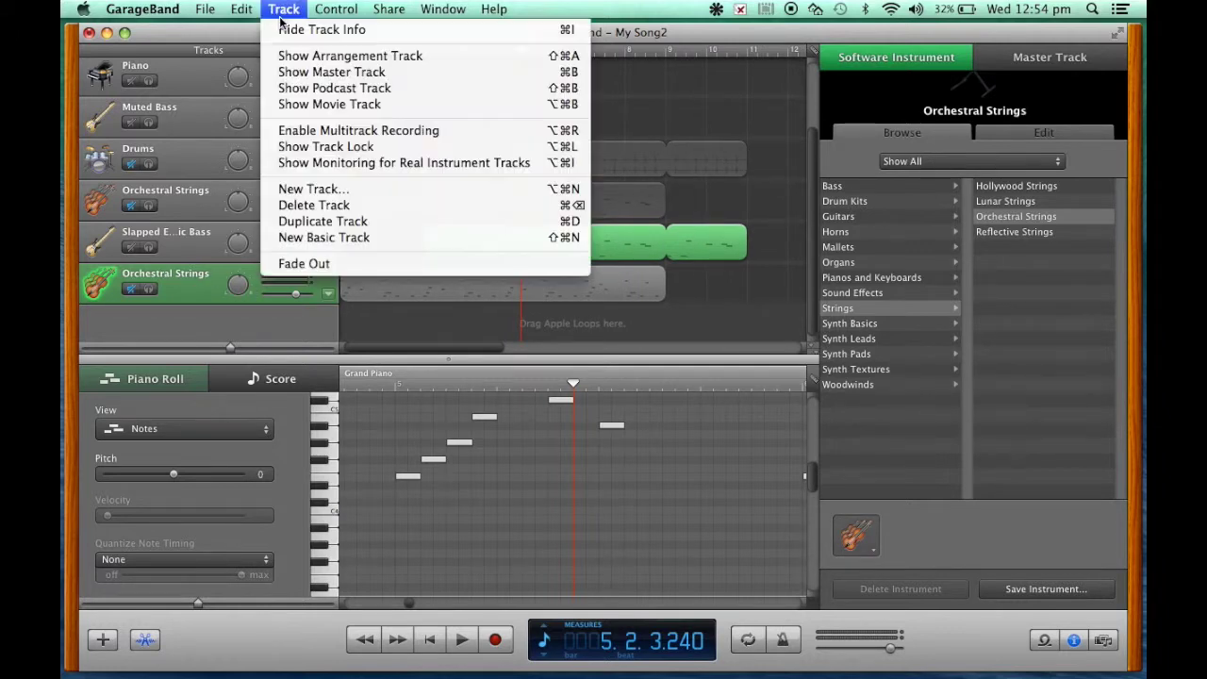
click(311, 221)
click(392, 290)
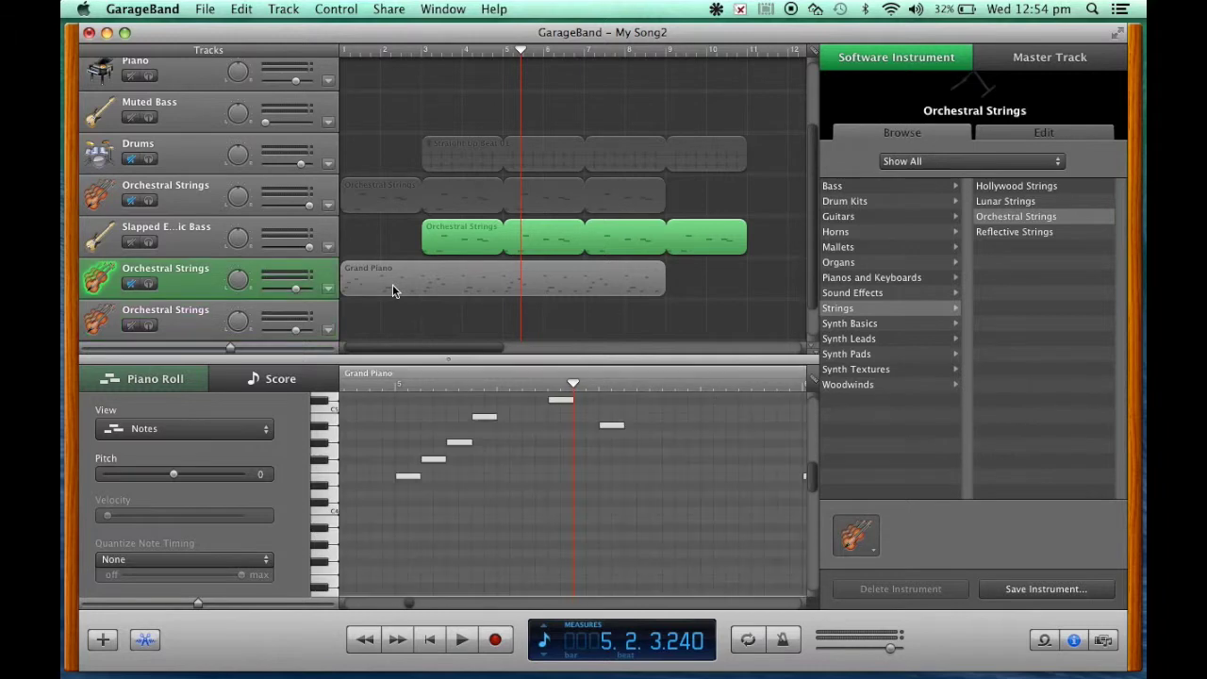
Step: Unmute the Drums track and both muted Orchestral Strings tracks
click(132, 281)
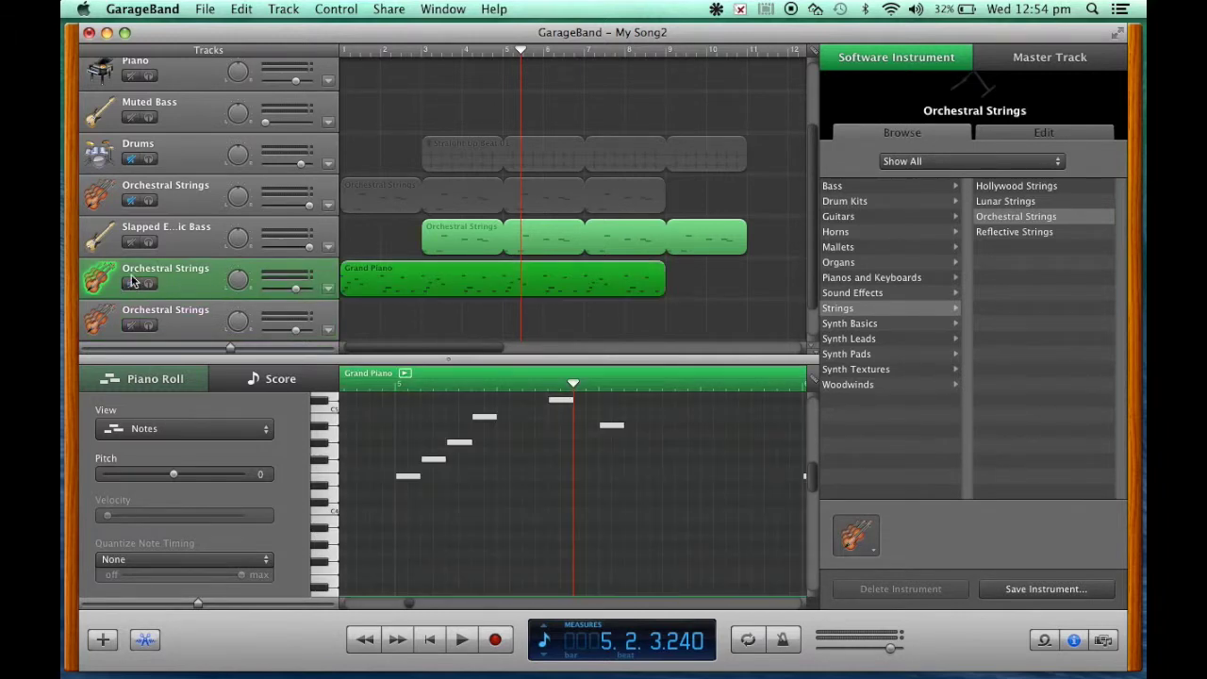
click(131, 200)
click(129, 158)
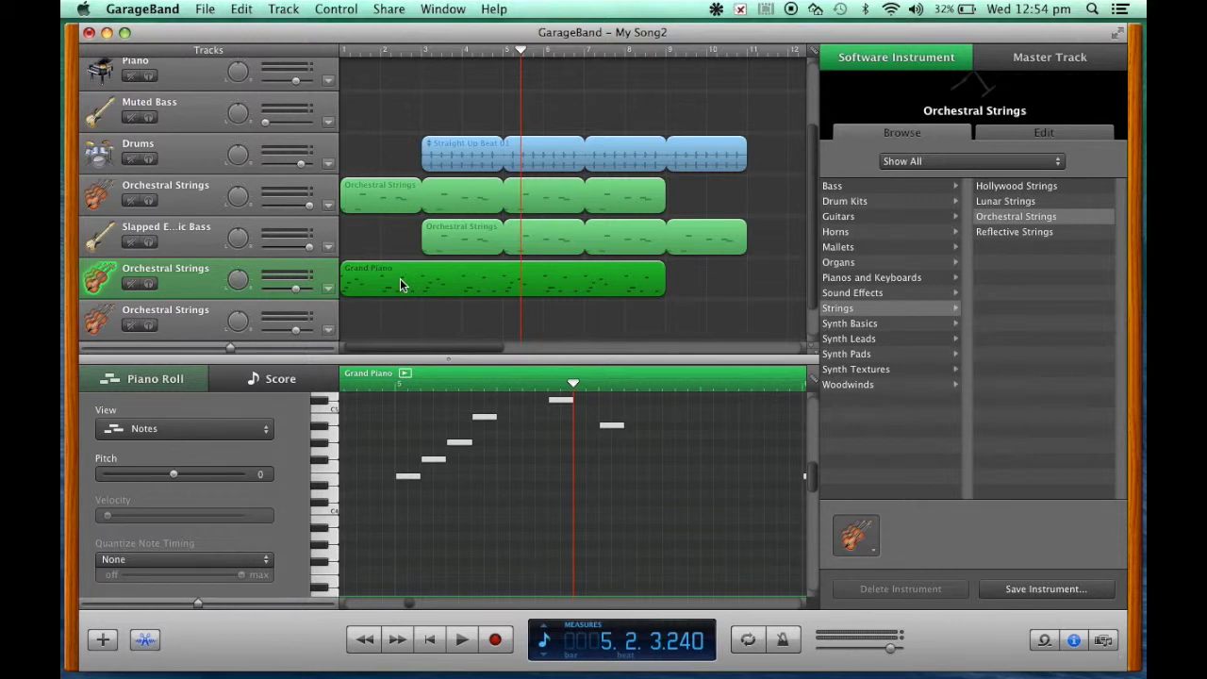
Step: Copy the Grand Piano region onto the empty duplicate track, starting at measure 3, and set that track's instrument to Electric Piano
drag(400, 281, 400, 327)
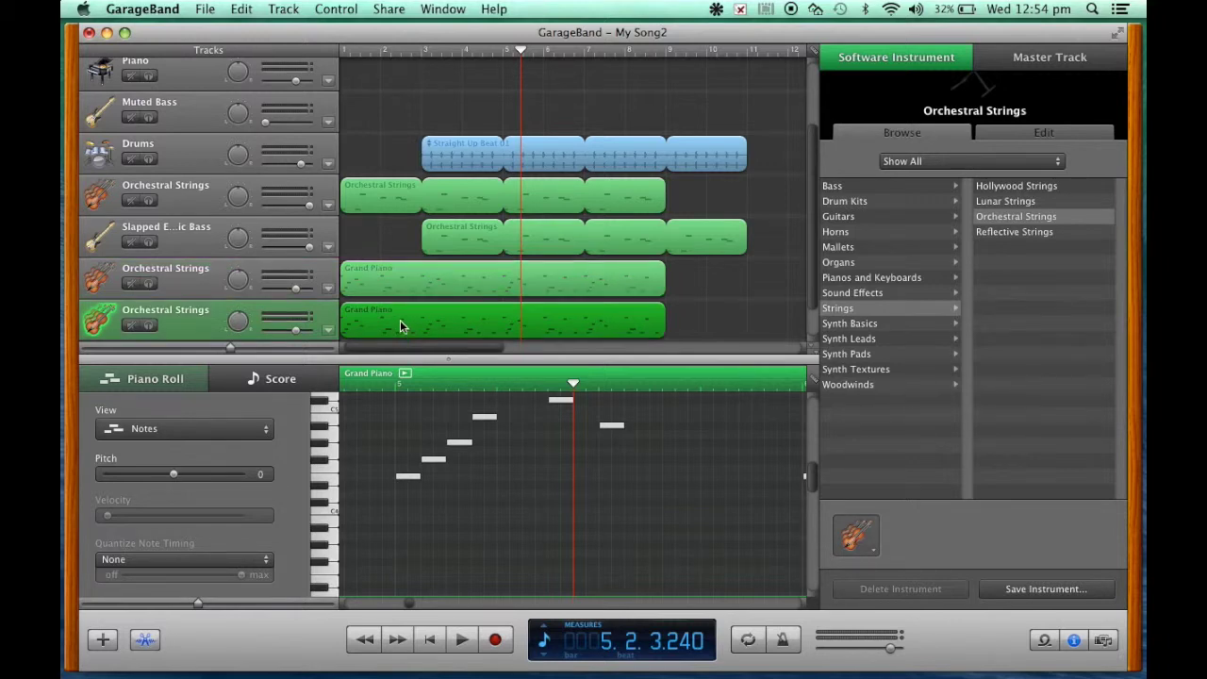
scroll(400, 269, down, 2)
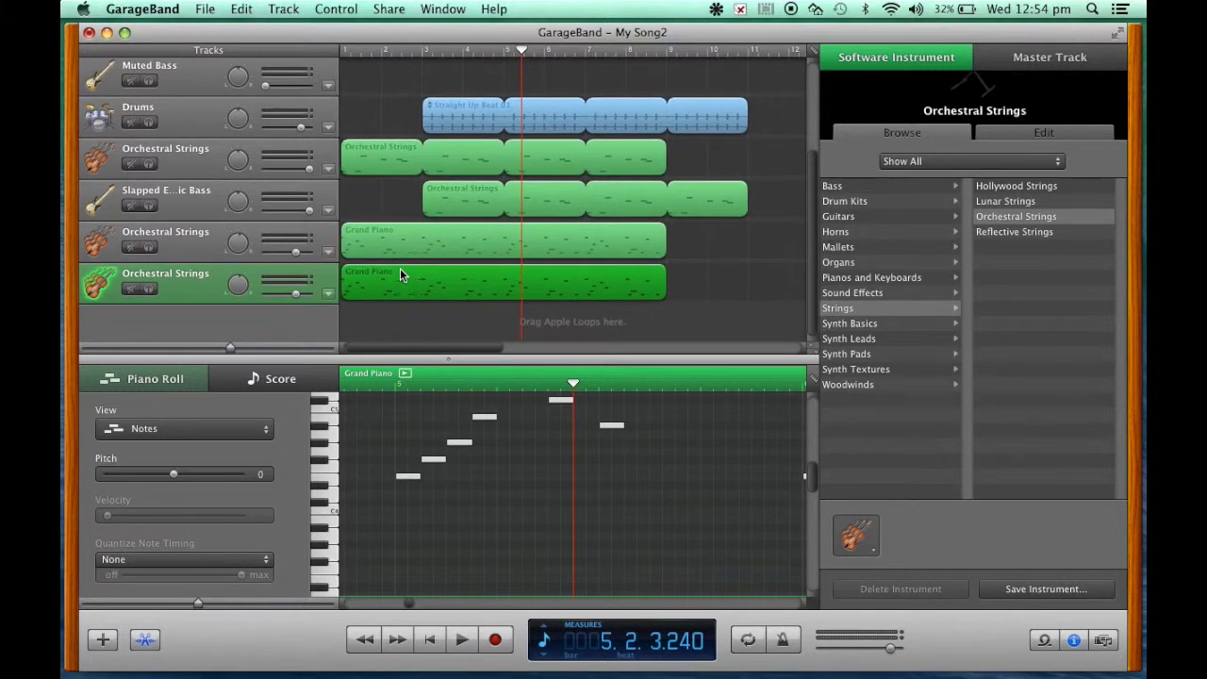
drag(376, 282, 459, 285)
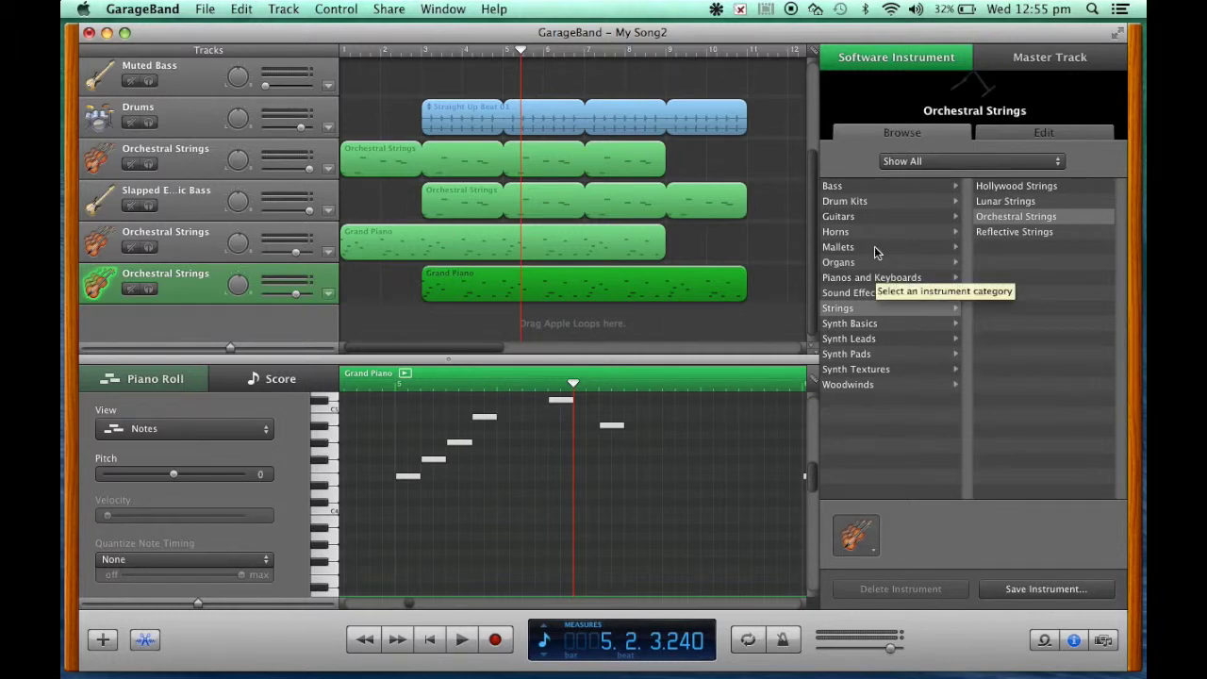
click(858, 281)
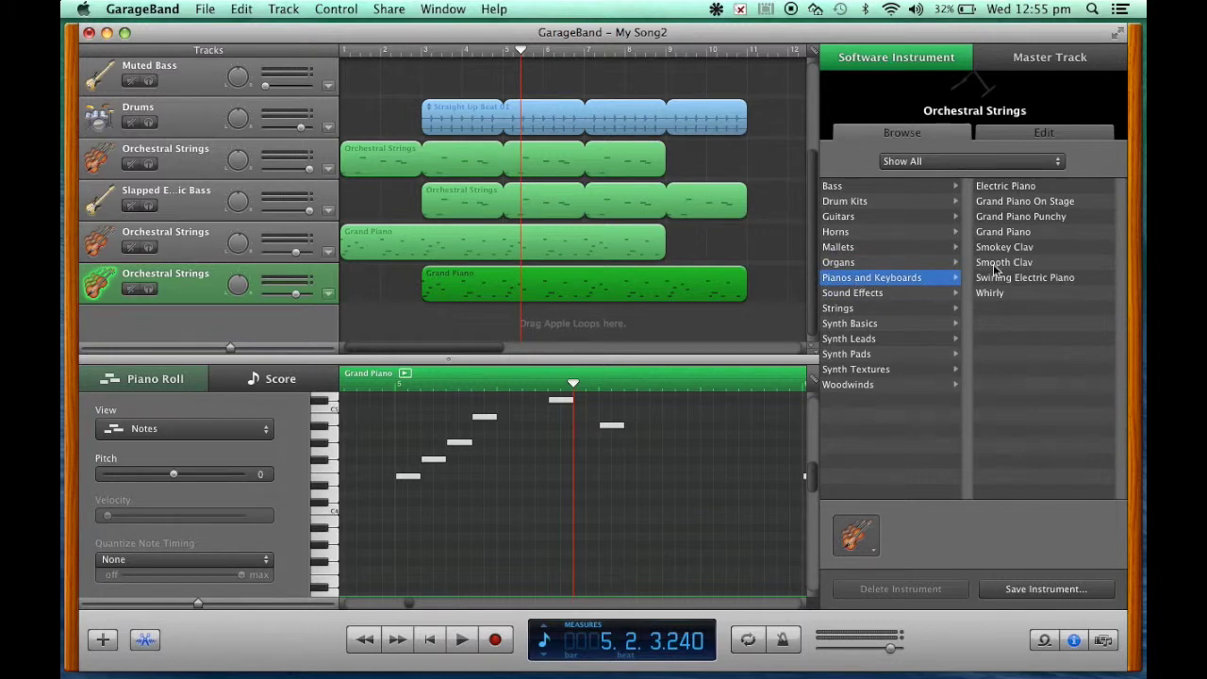
click(999, 190)
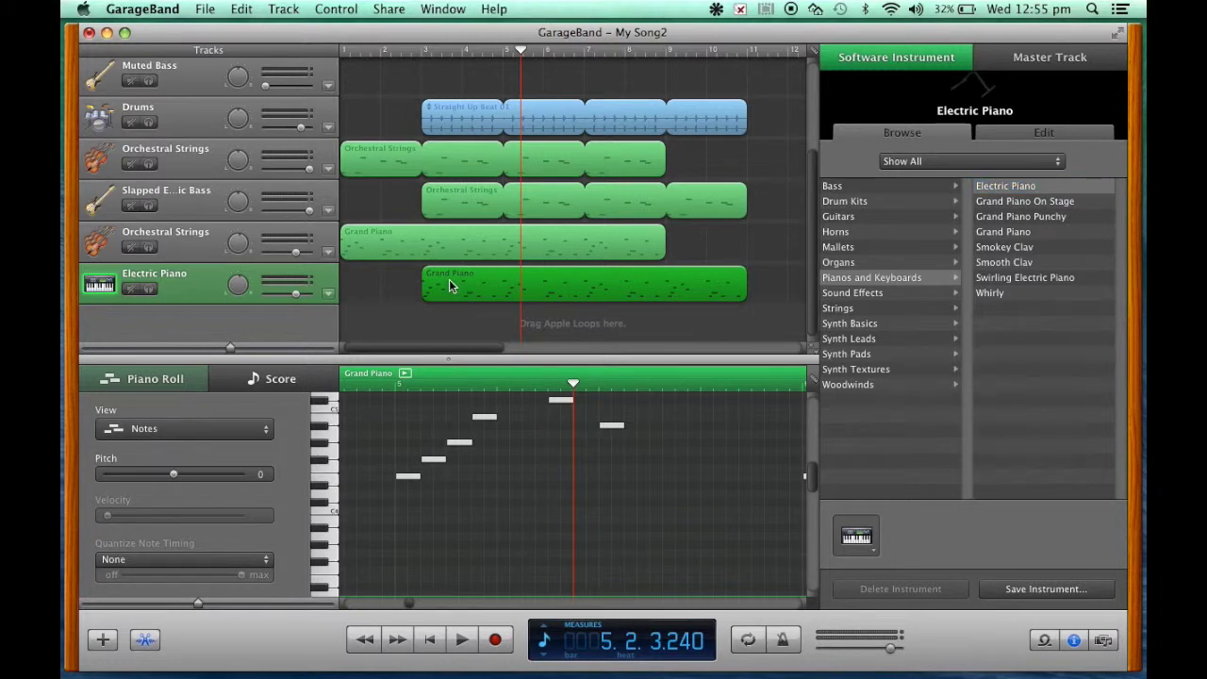
Step: Duplicate the Electric Piano track along with its region and set the duplicate's instrument to Sequence Element 1 from Synth Basics
click(285, 8)
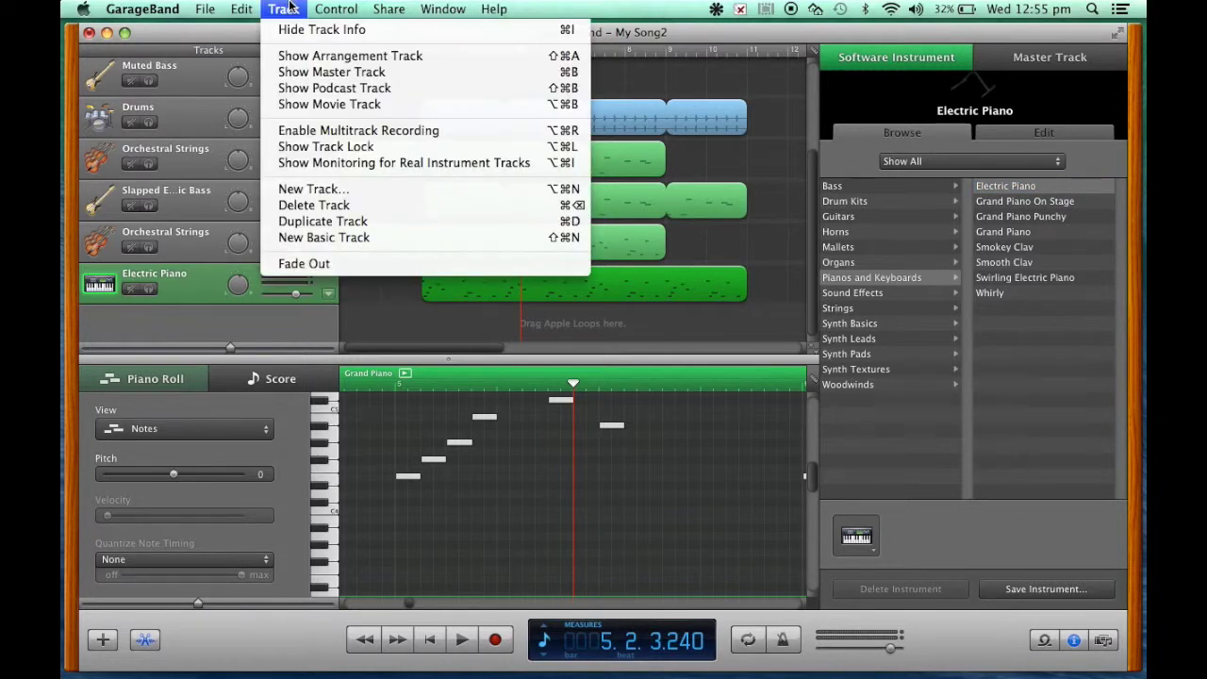
click(319, 223)
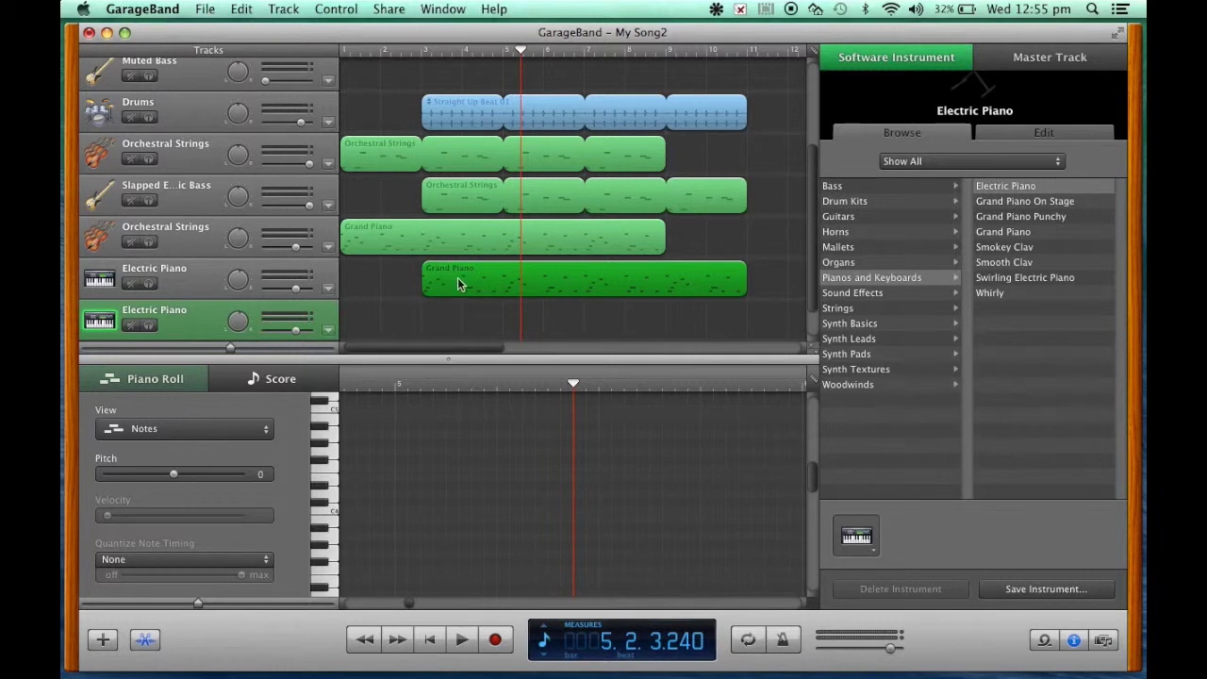
drag(460, 283, 463, 318)
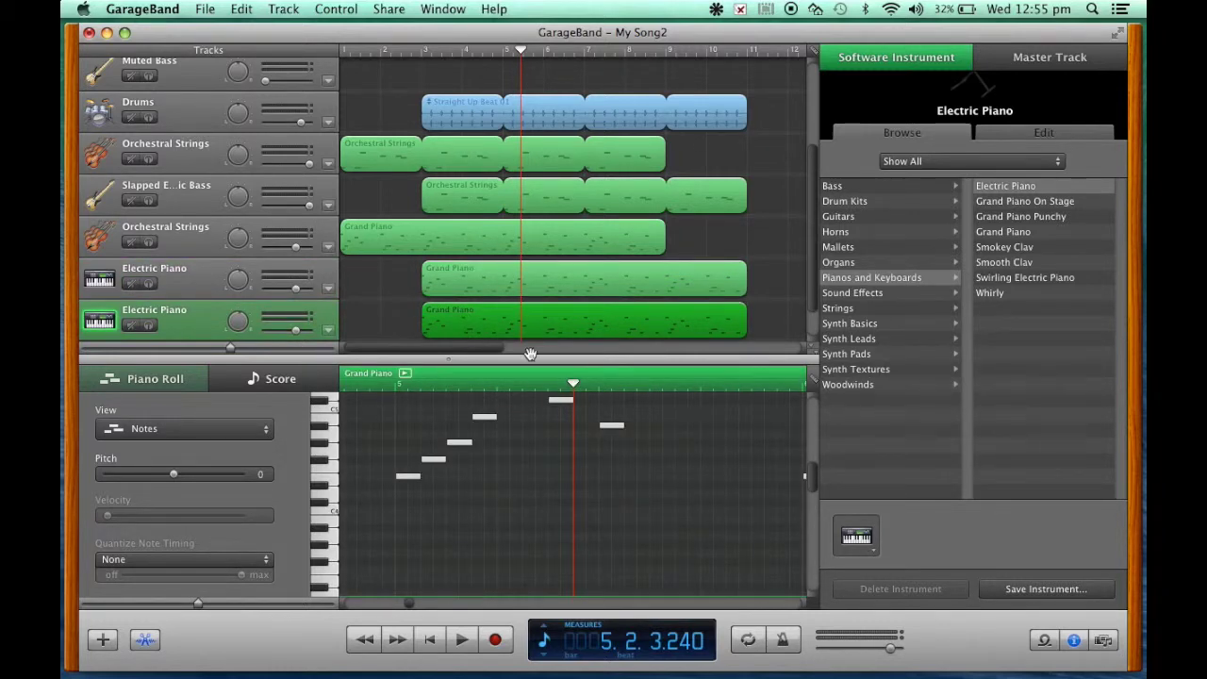
click(869, 324)
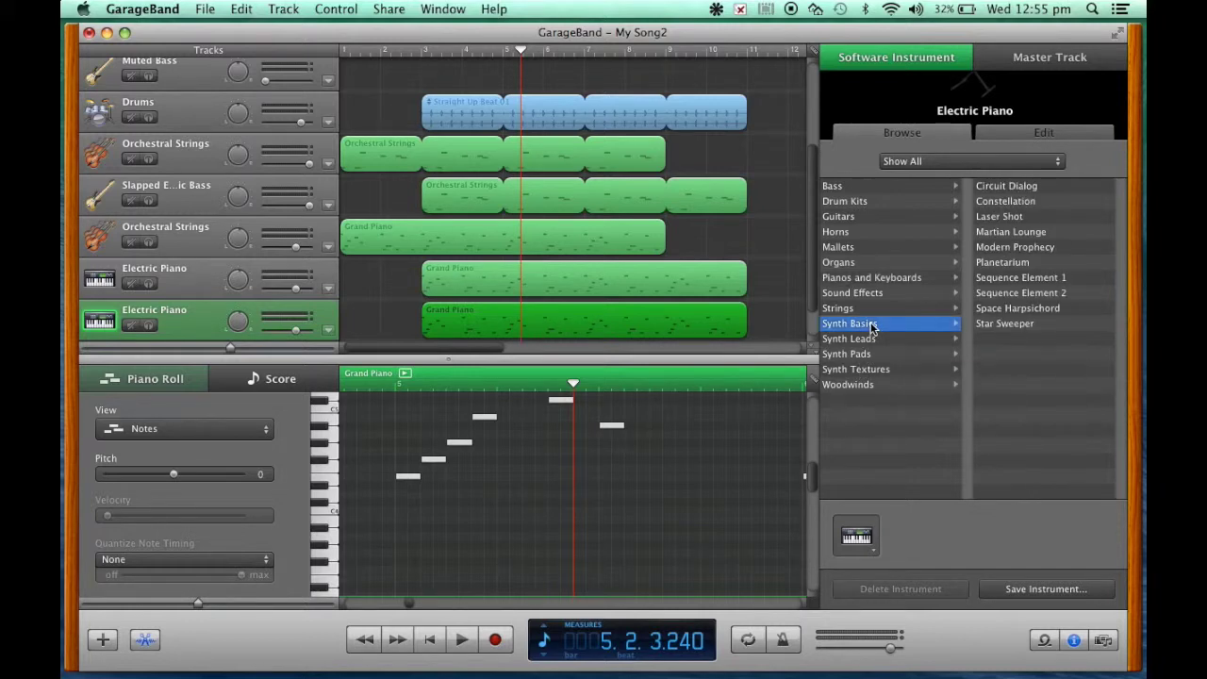
click(1006, 275)
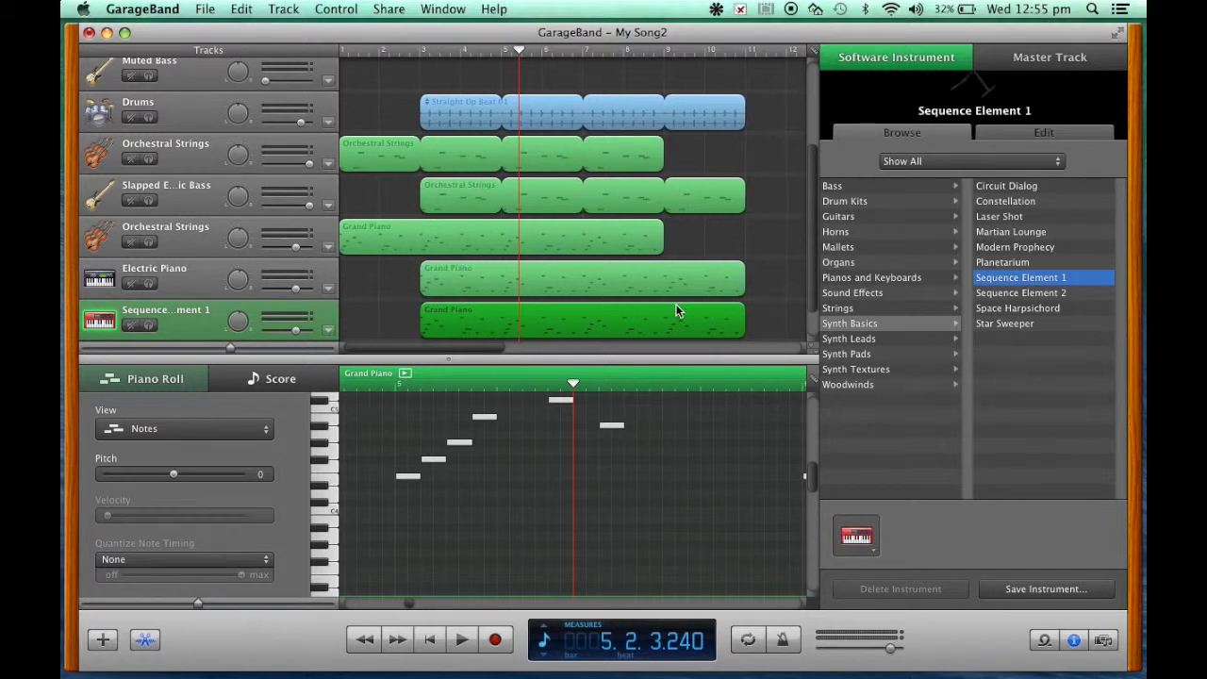
Step: Extend the loops of the Drums region and the Orchestral Strings region below it to measure 13
scroll(676, 309, right, 3)
scroll(676, 308, down, 1)
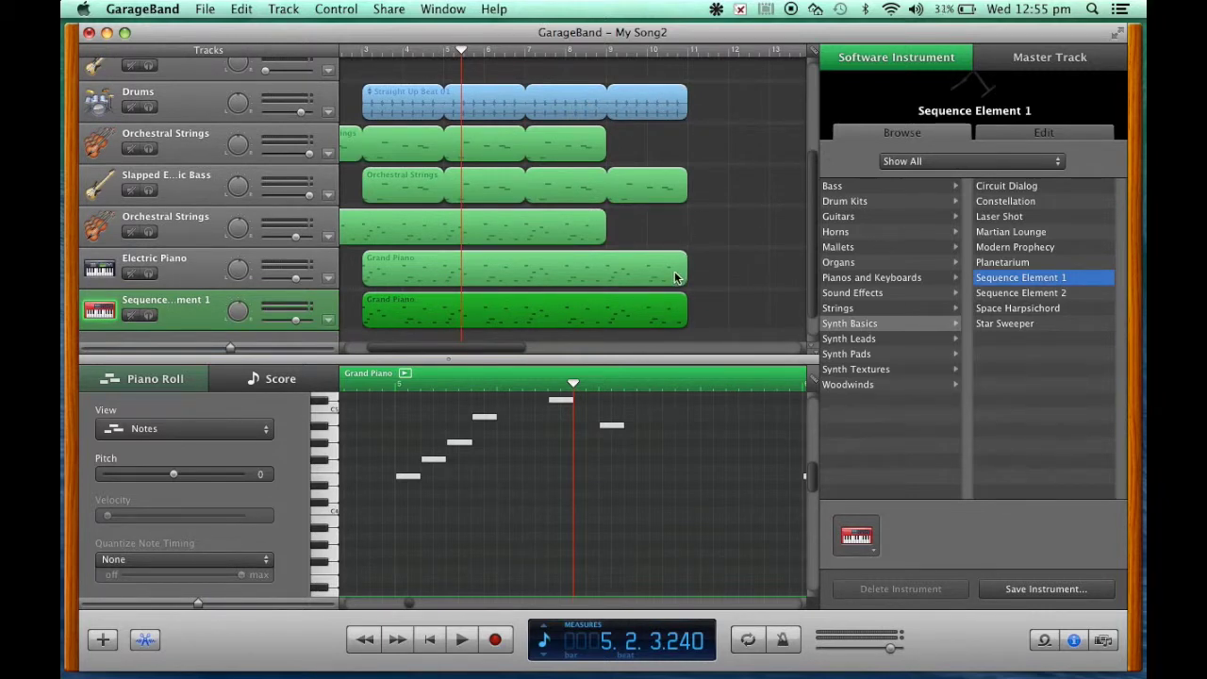
click(683, 104)
drag(690, 88, 775, 93)
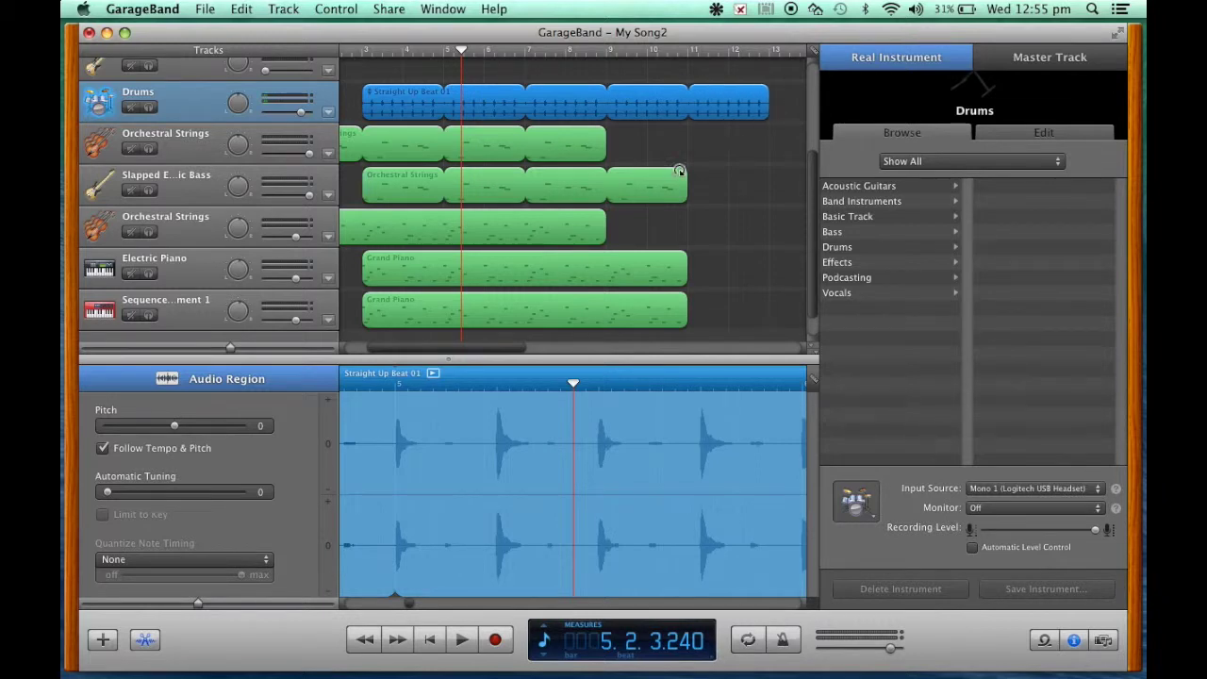
click(597, 138)
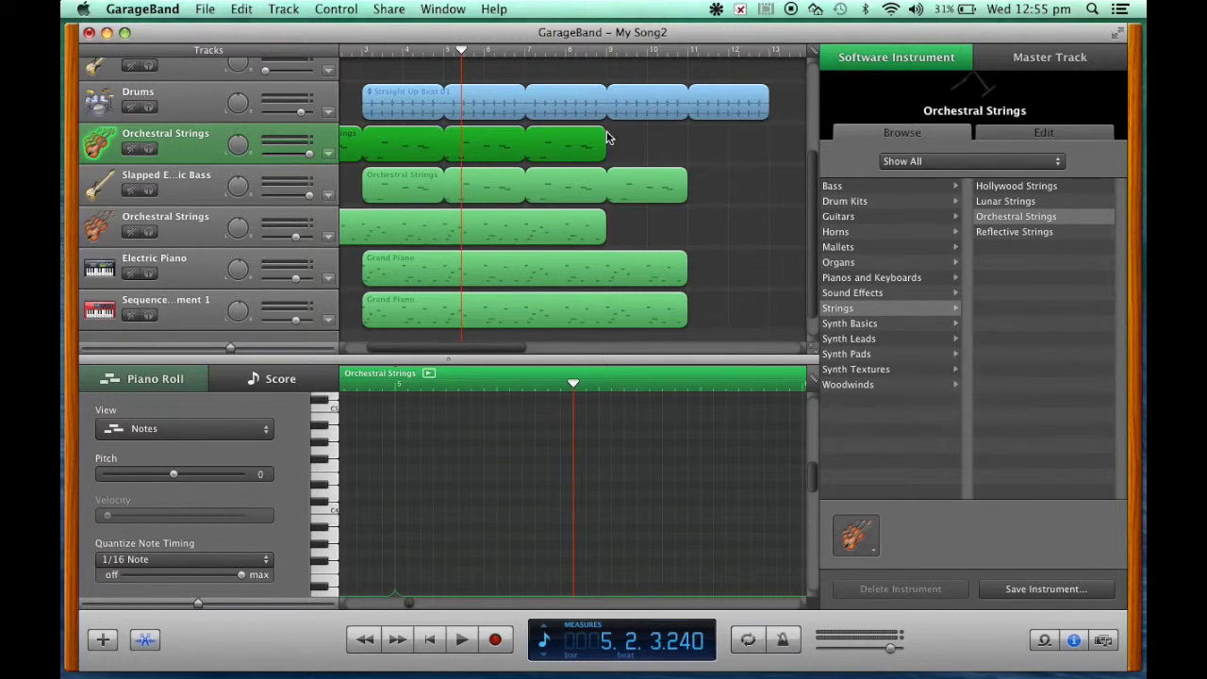
drag(610, 133, 778, 150)
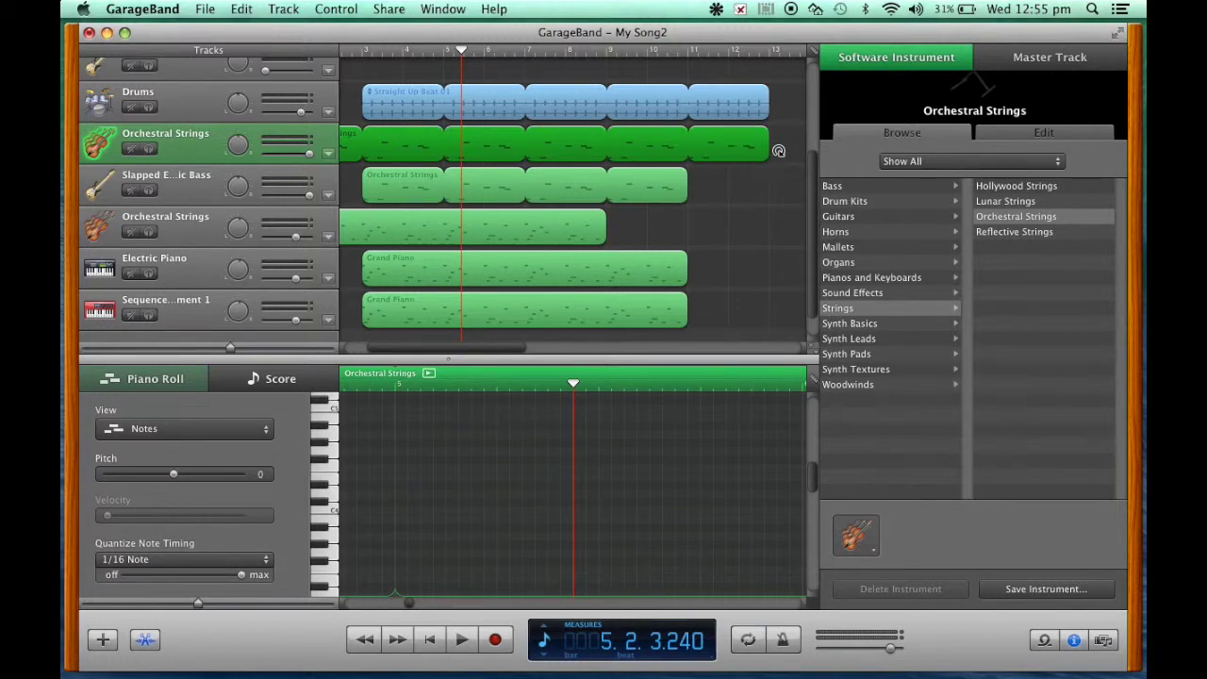
Step: Extend the loops of the Slapped Electric Bass region and the Sequence Element 1 region to measure 13
click(649, 183)
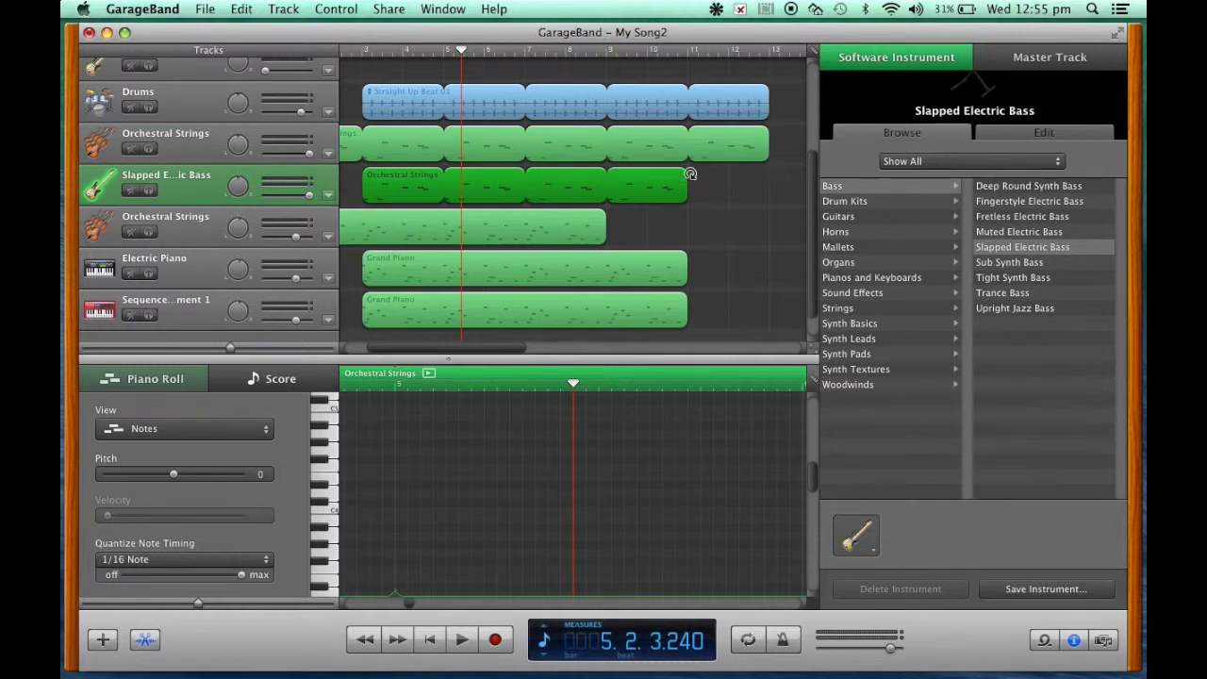
drag(697, 174, 772, 189)
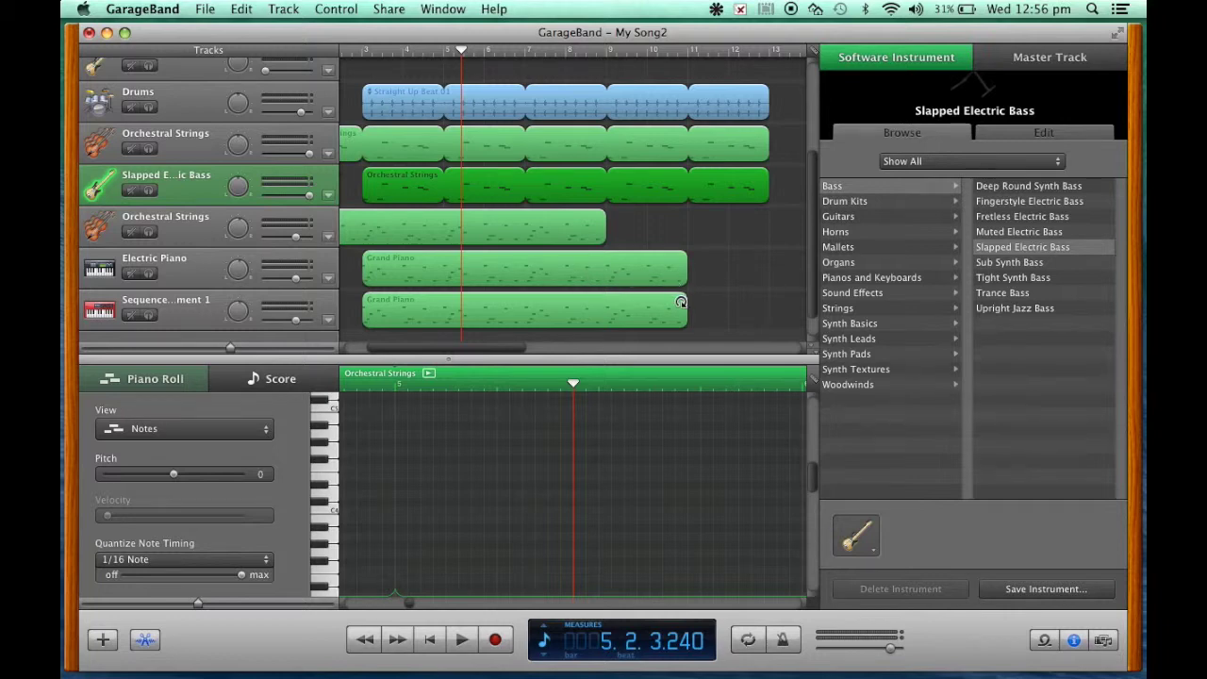
drag(689, 299, 771, 308)
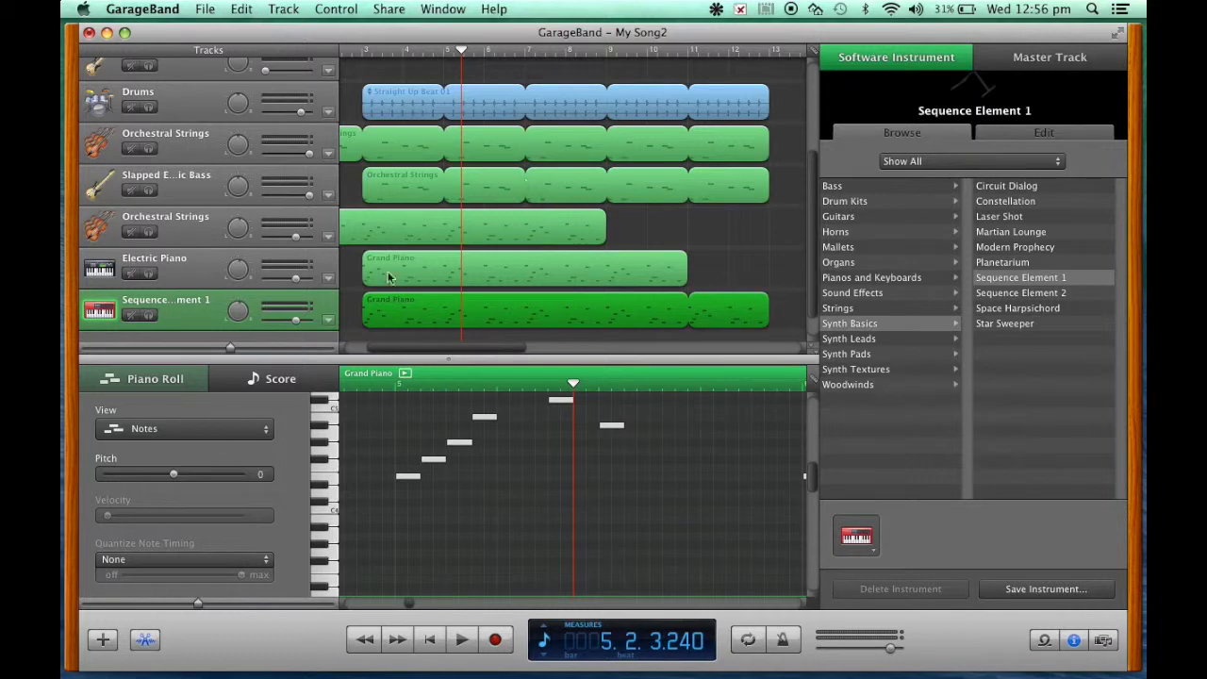
Step: Play the whole arrangement from the beginning to past the end of the last regions
scroll(387, 266, left, 2)
scroll(386, 266, down, 1)
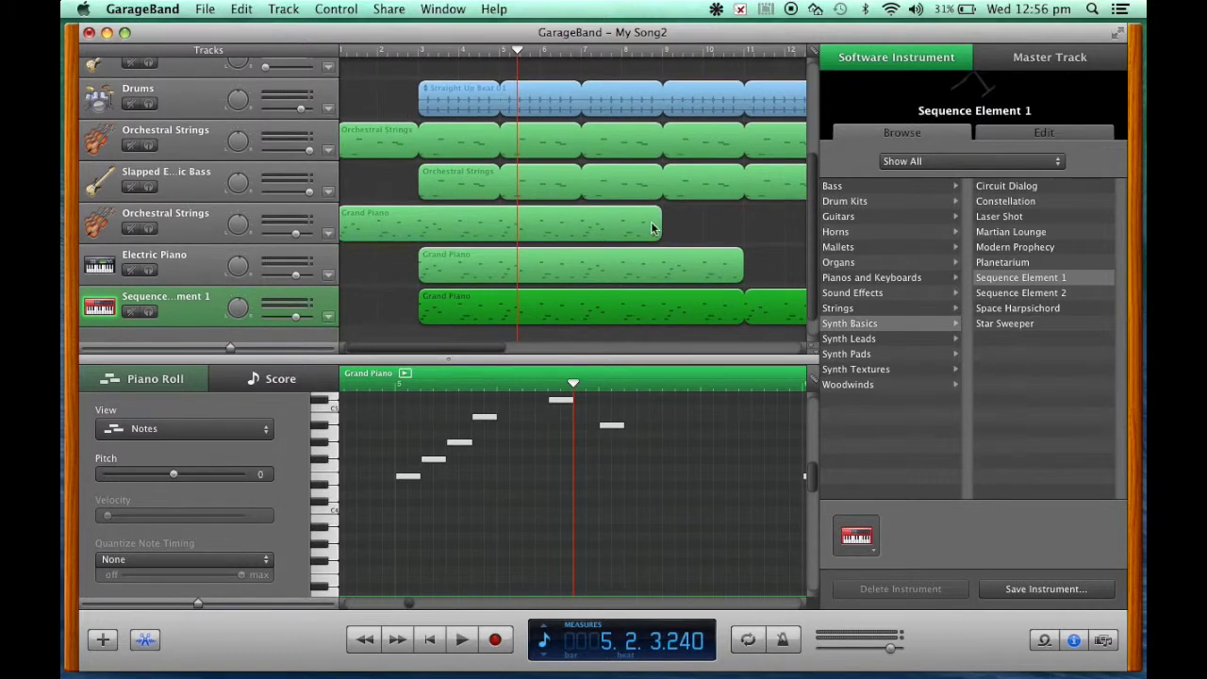
scroll(708, 243, right, 2)
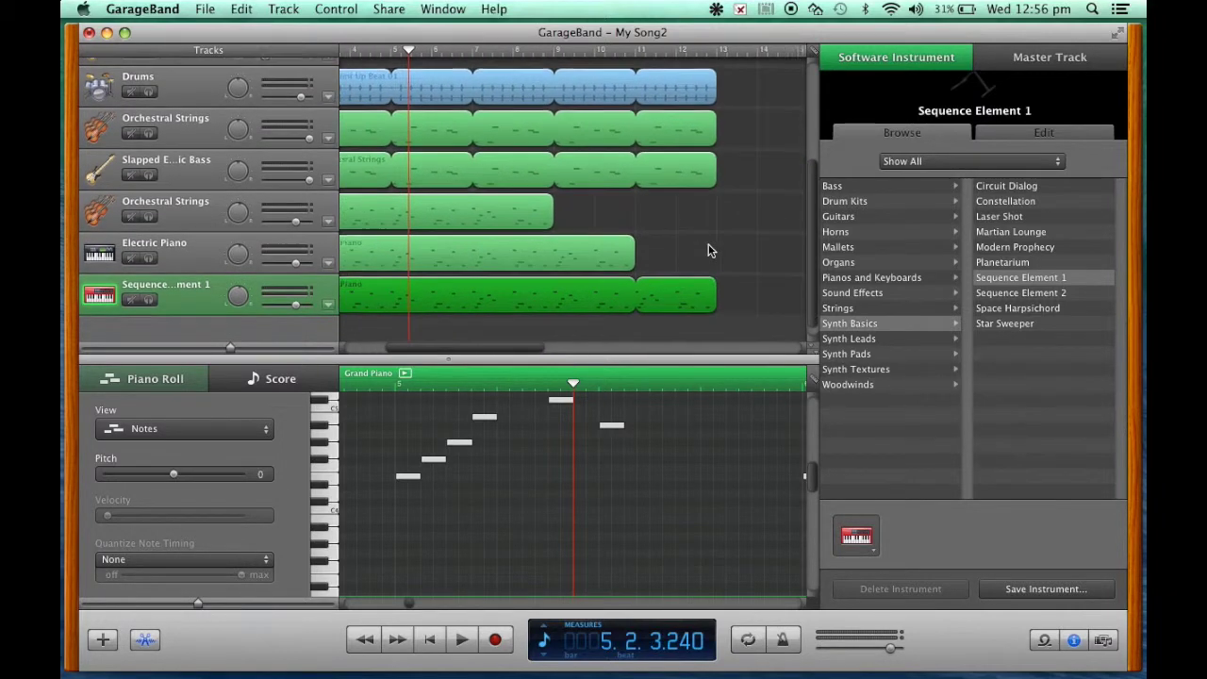
click(429, 640)
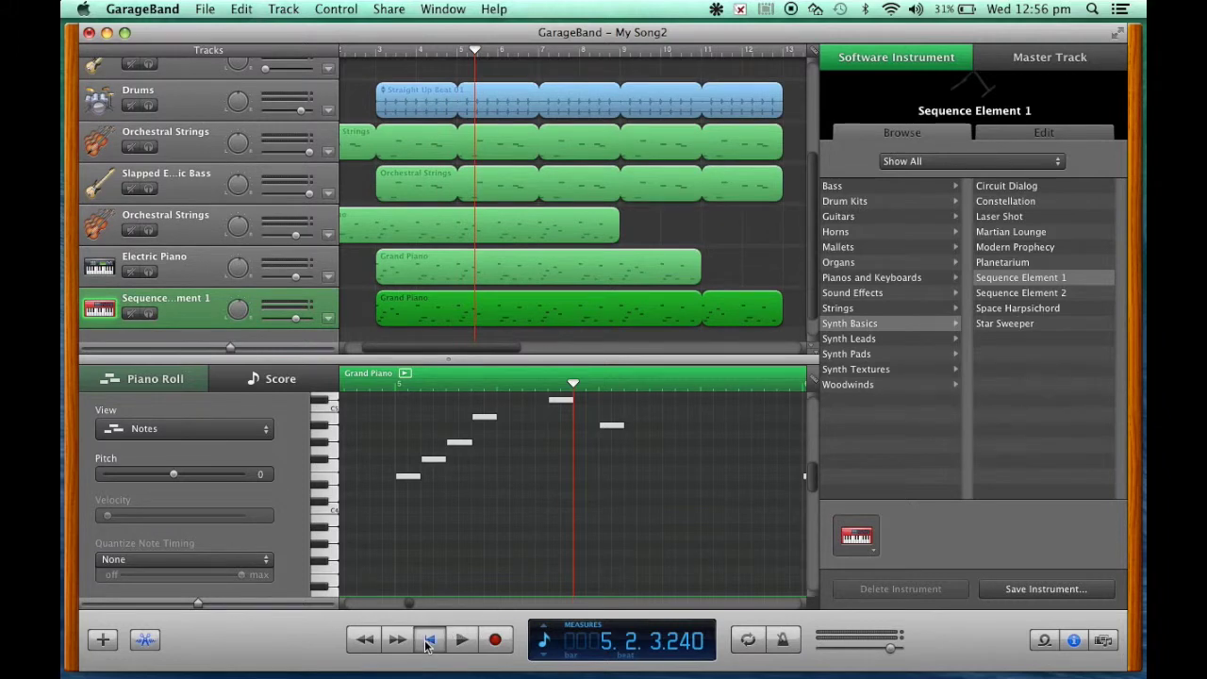
click(461, 639)
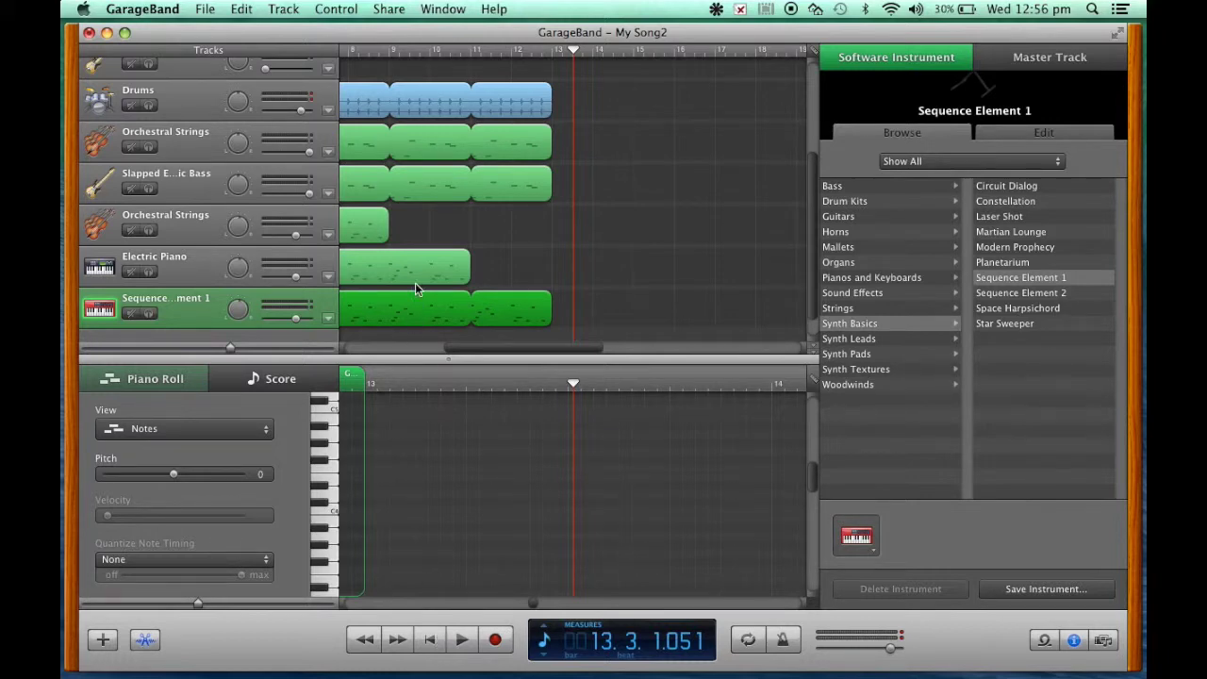
scroll(415, 282, left, 10)
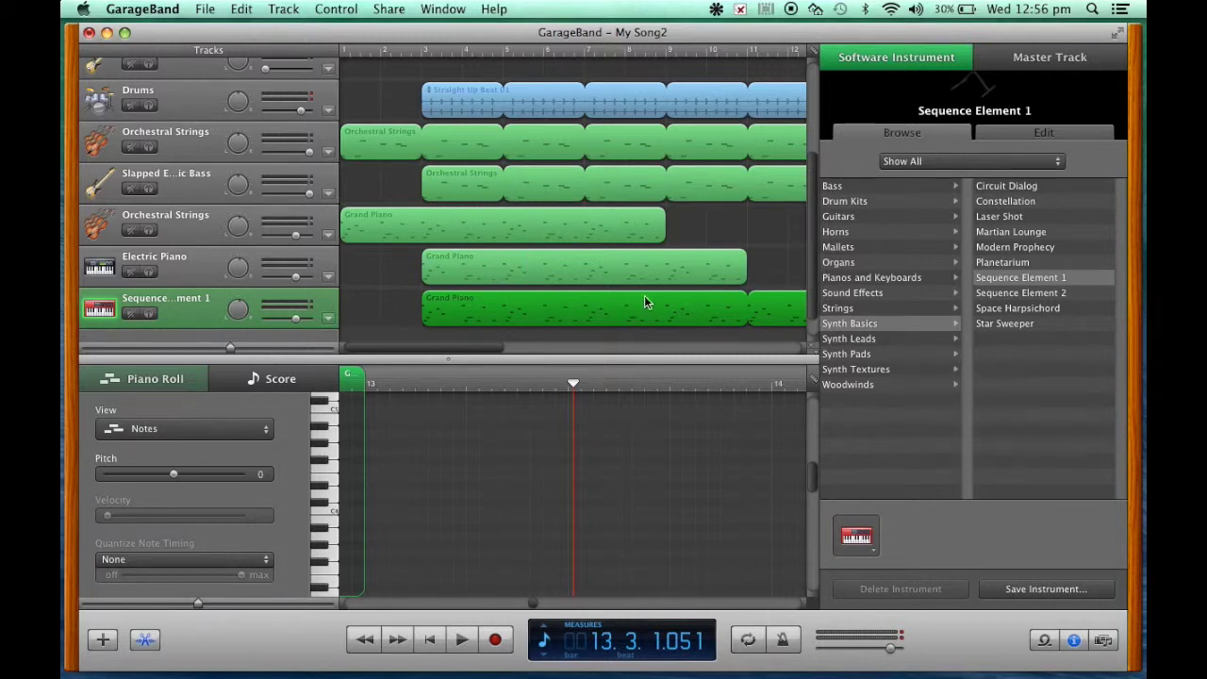
scroll(643, 306, down, 2)
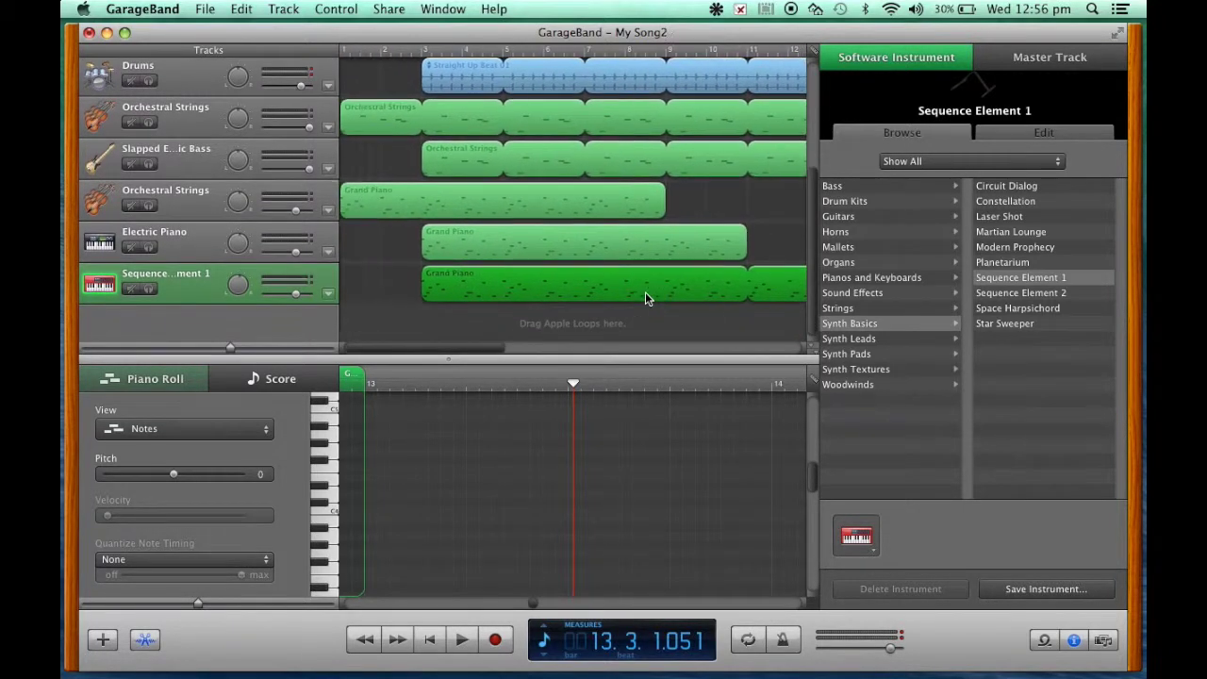
scroll(645, 298, right, 3)
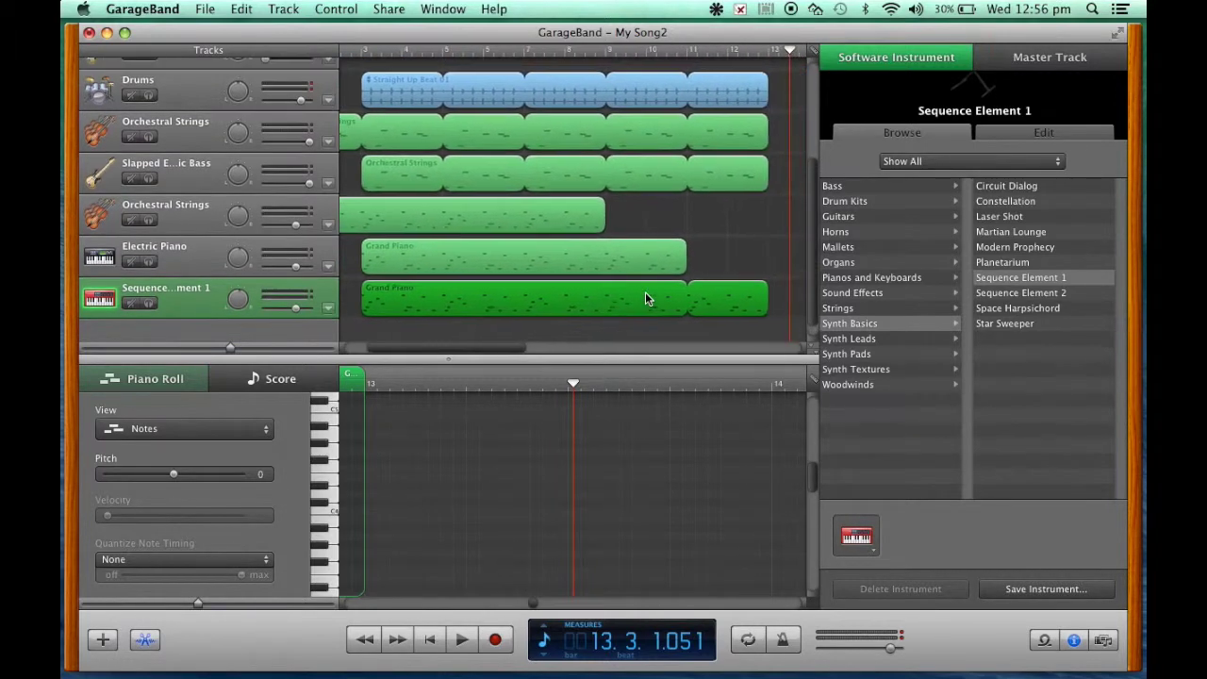
scroll(645, 298, down, 1)
scroll(645, 298, left, 2)
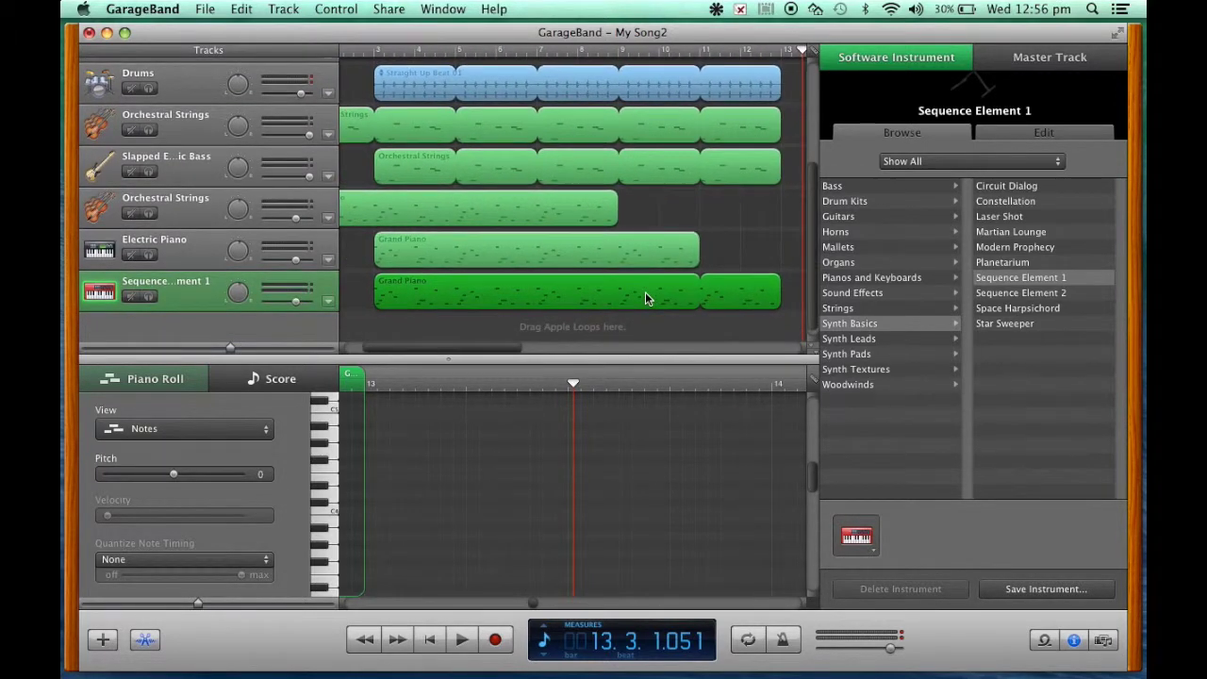